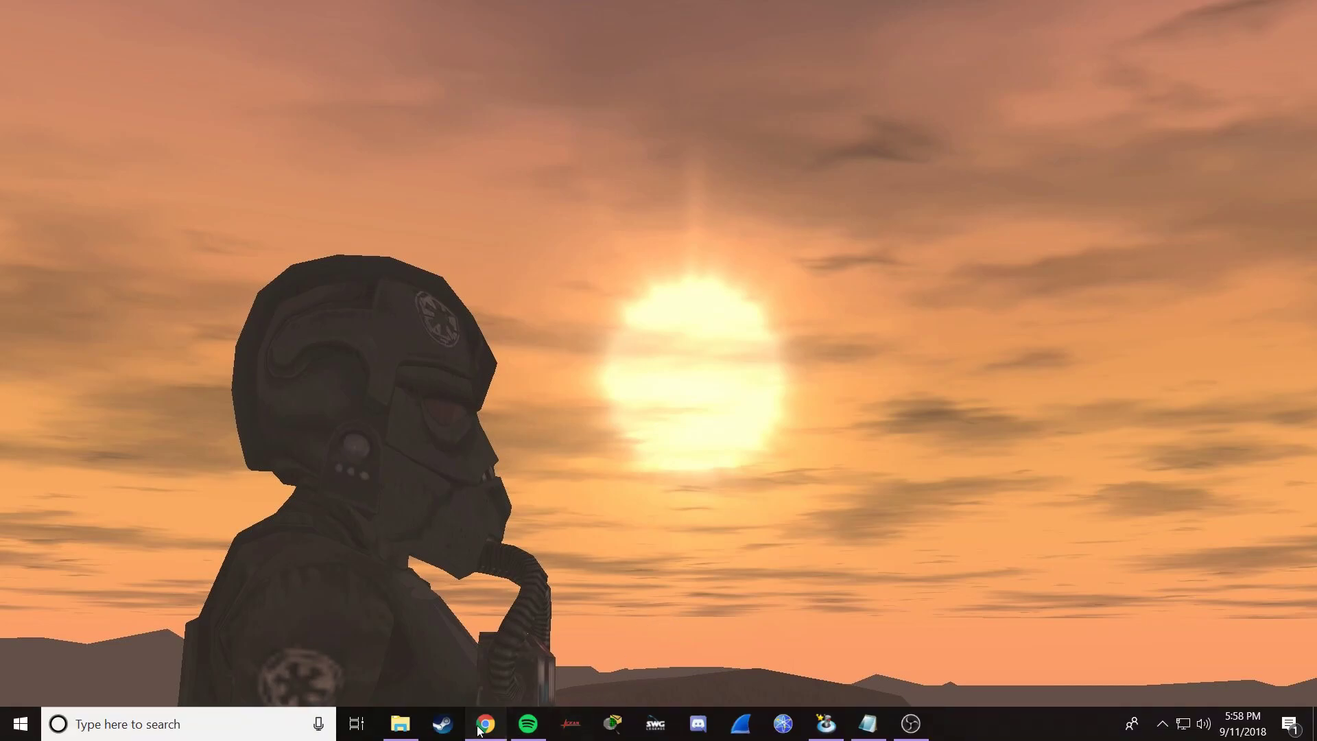
Step: In Chrome, expand the Software downloads on the HOTAS Warthog Flight Stick support page, then minimize Chrome
{"action": "left_click", "coordinate": [485, 724]}
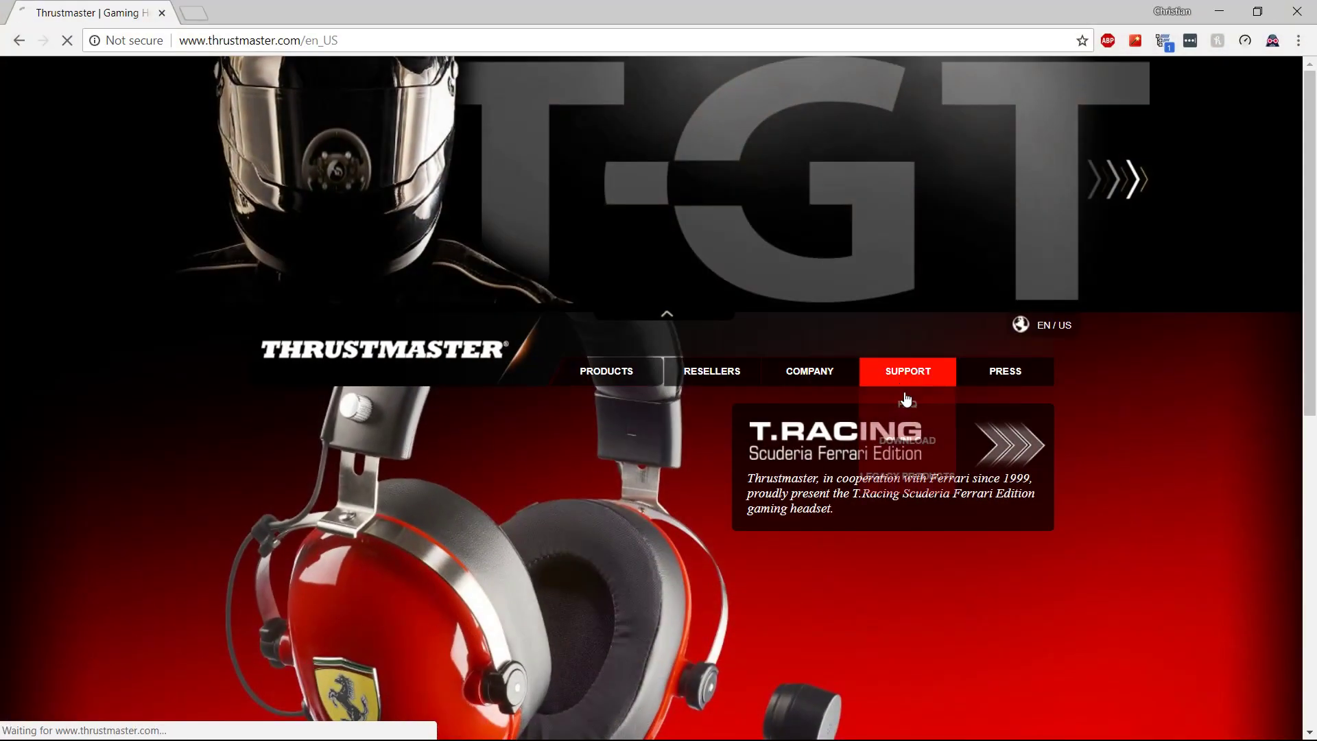
{"action": "mouse_move", "coordinate": [907, 373]}
{"action": "left_click", "coordinate": [926, 441]}
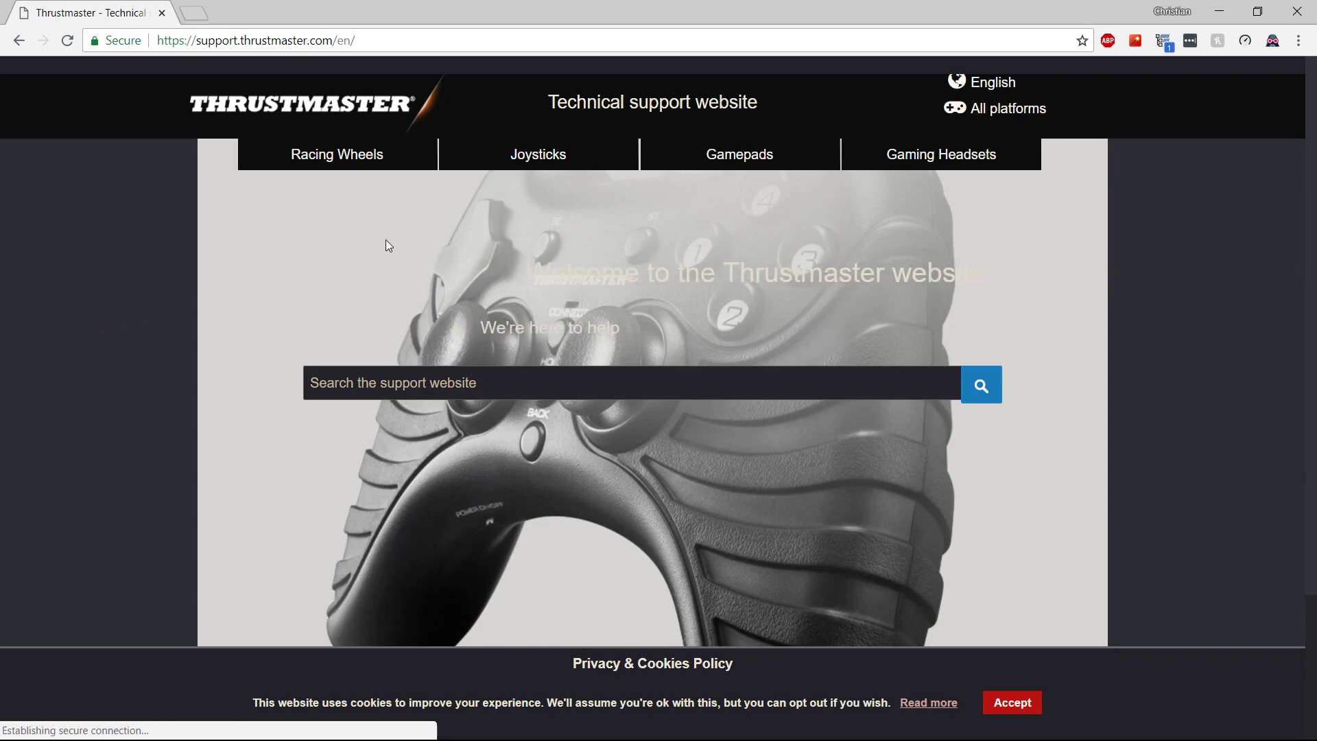
{"action": "left_click", "coordinate": [508, 156]}
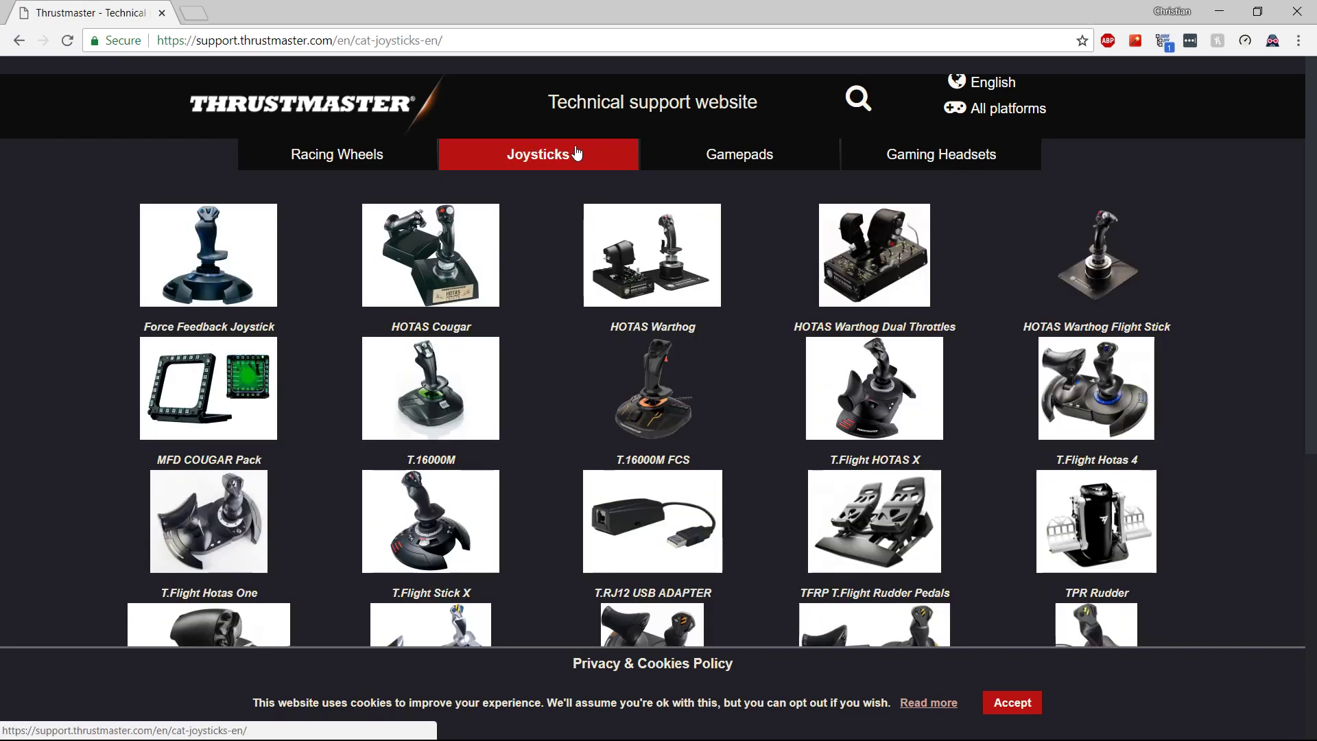
{"action": "left_click", "coordinate": [1118, 268]}
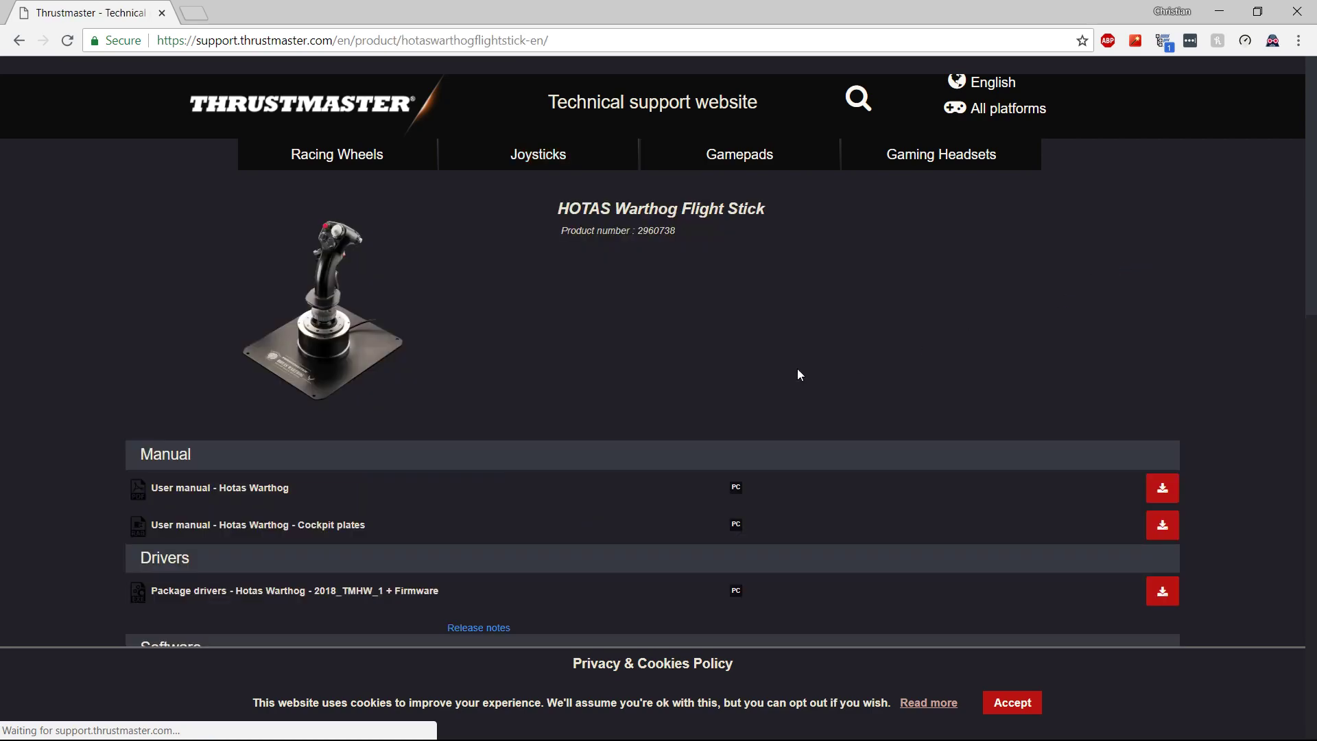
{"action": "scroll", "coordinate": [330, 432], "scroll_direction": "down", "scroll_amount": 2}
{"action": "left_click", "coordinate": [181, 461]}
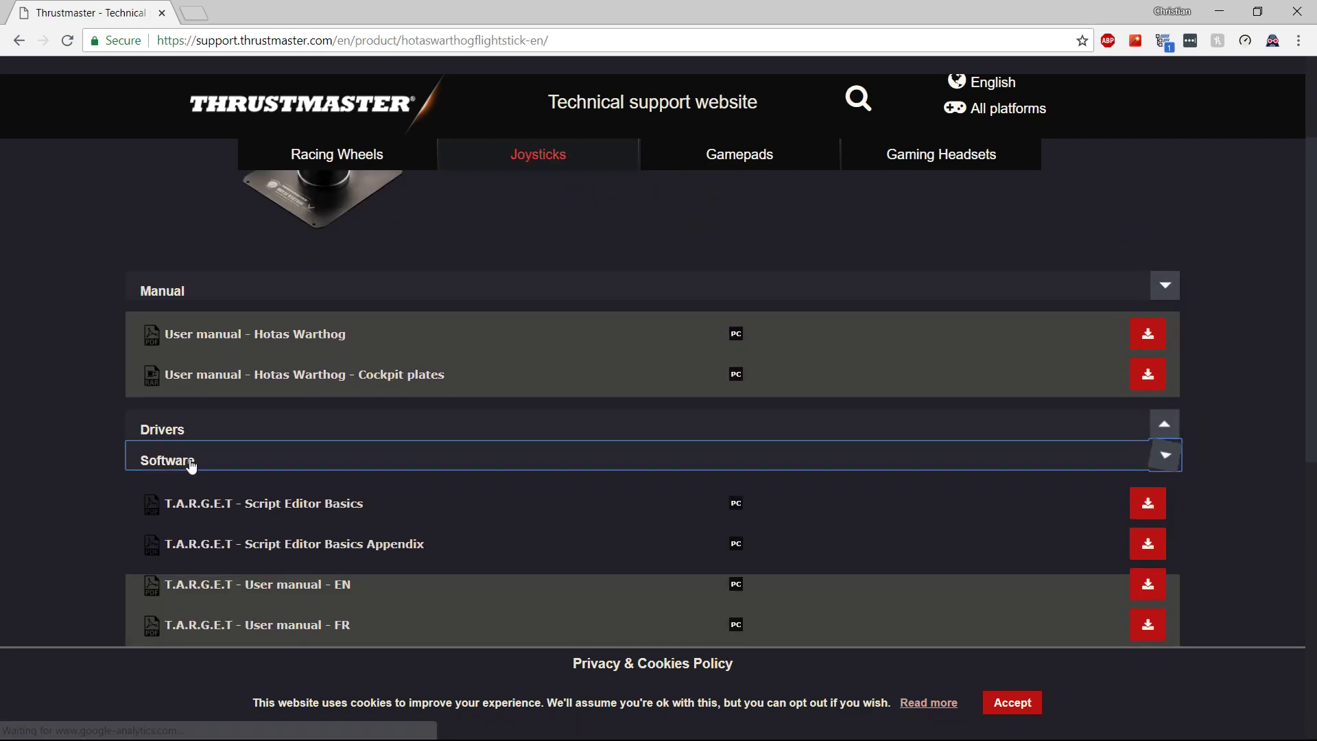
{"action": "scroll", "coordinate": [332, 435], "scroll_direction": "down", "scroll_amount": 3}
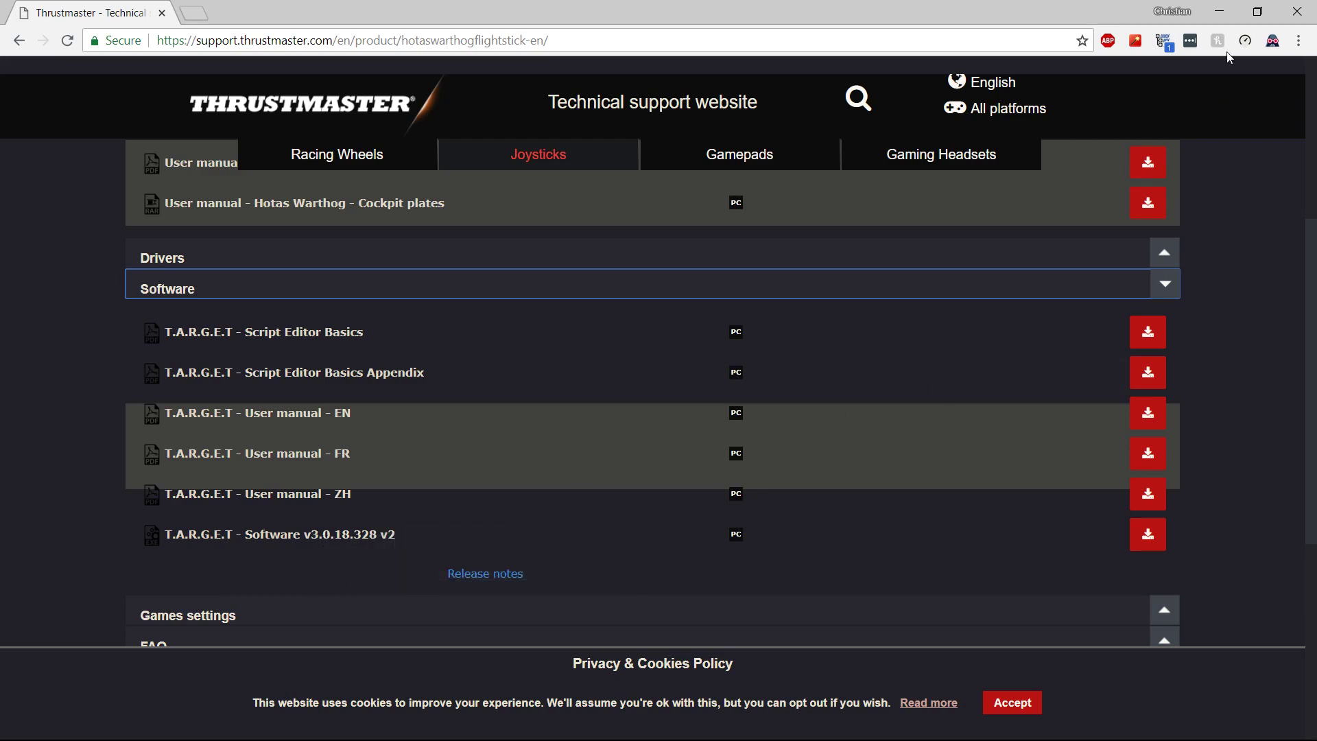
{"action": "left_click", "coordinate": [1219, 11]}
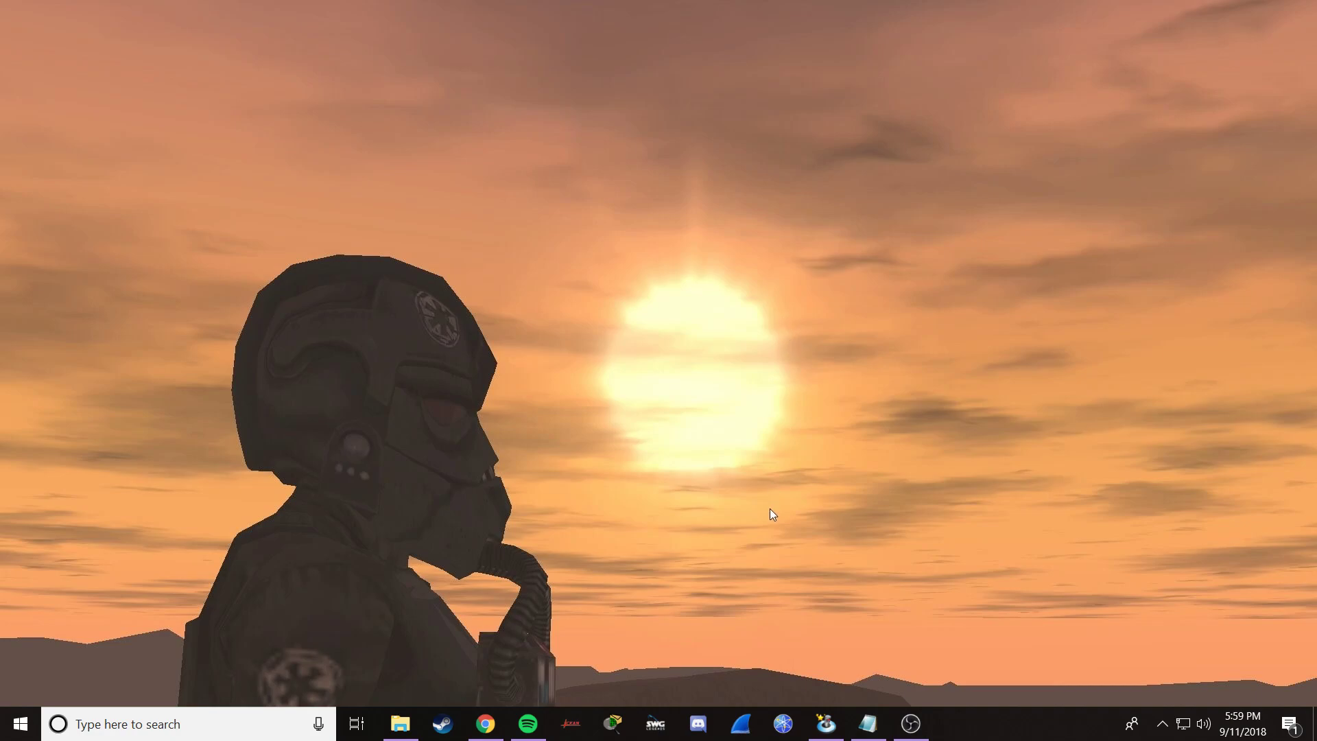
Step: Restore the T.A.R.G.E.T Command Center window and nudge it up and right
{"action": "left_click", "coordinate": [828, 731]}
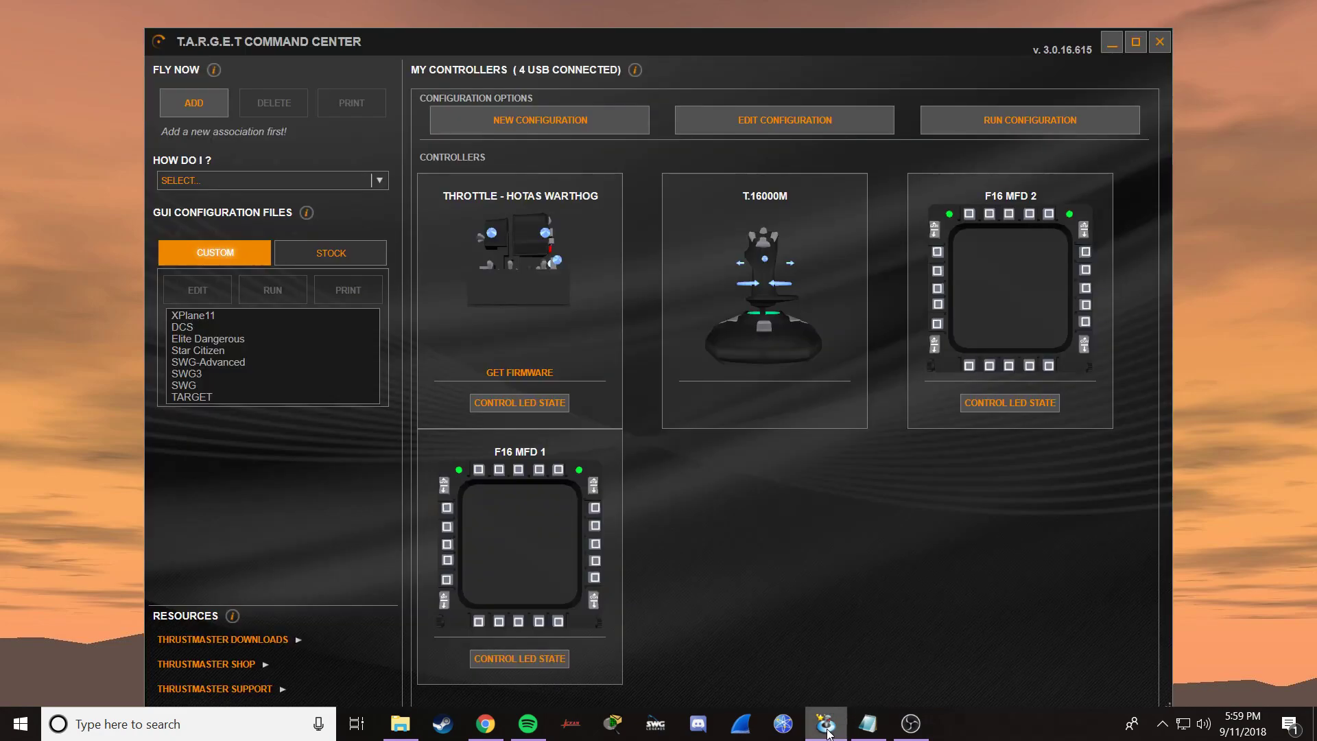
{"action": "left_click_drag", "start_coordinate": [746, 42], "coordinate": [773, 43]}
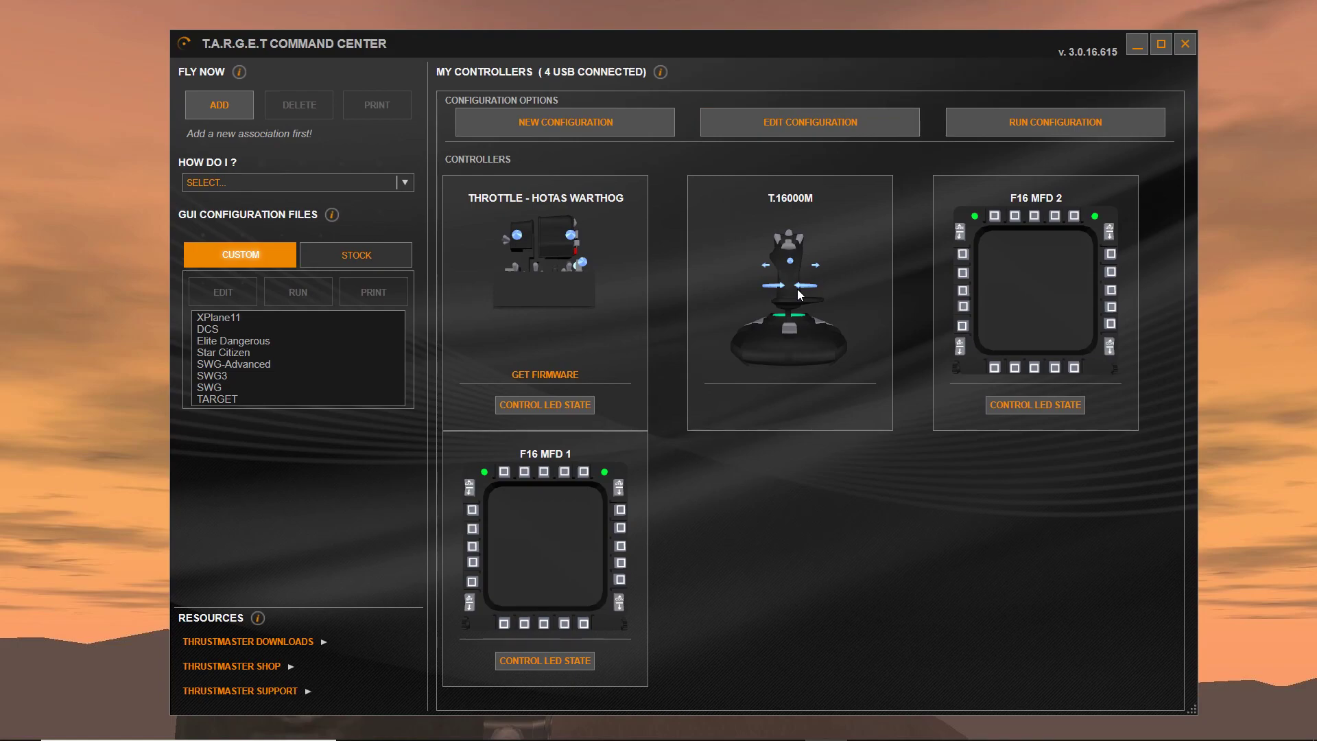
{"action": "left_click_drag", "start_coordinate": [837, 46], "coordinate": [857, 27]}
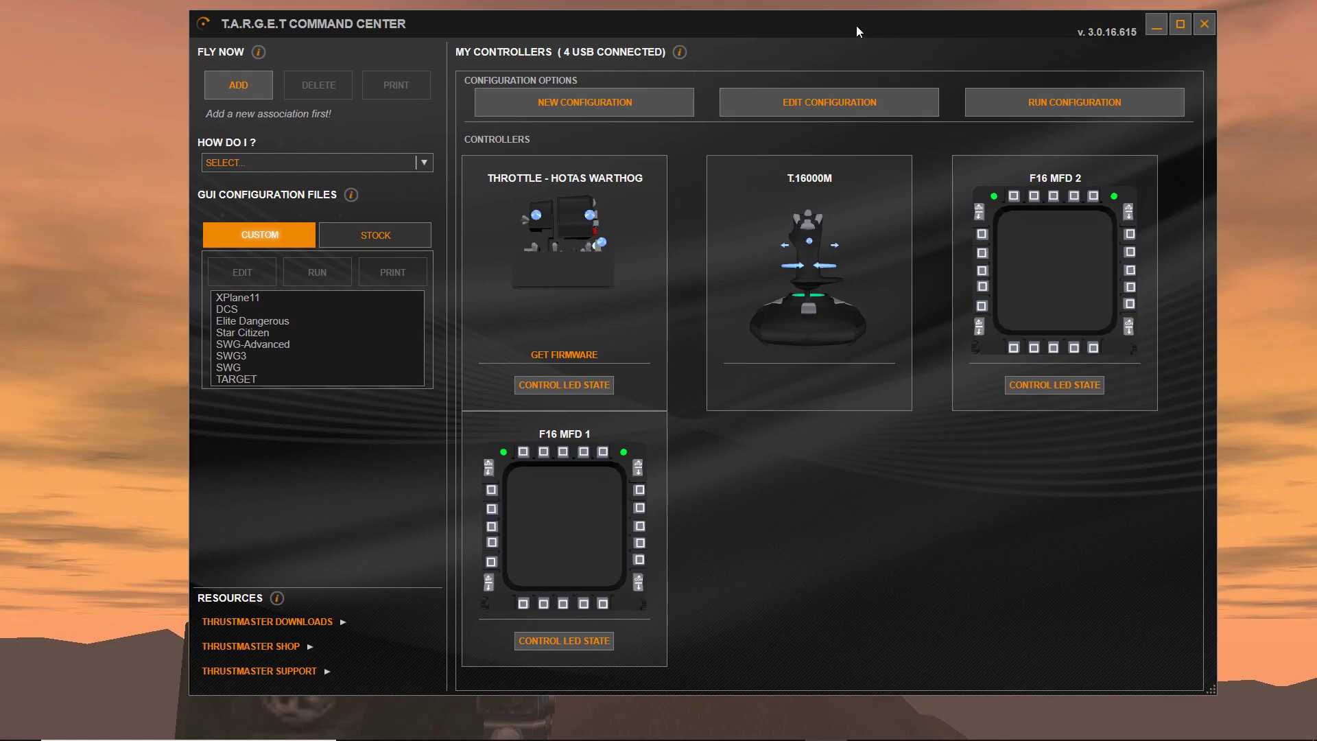
Step: Create a new BASIC configuration named SWGDemo
{"action": "left_click", "coordinate": [631, 111]}
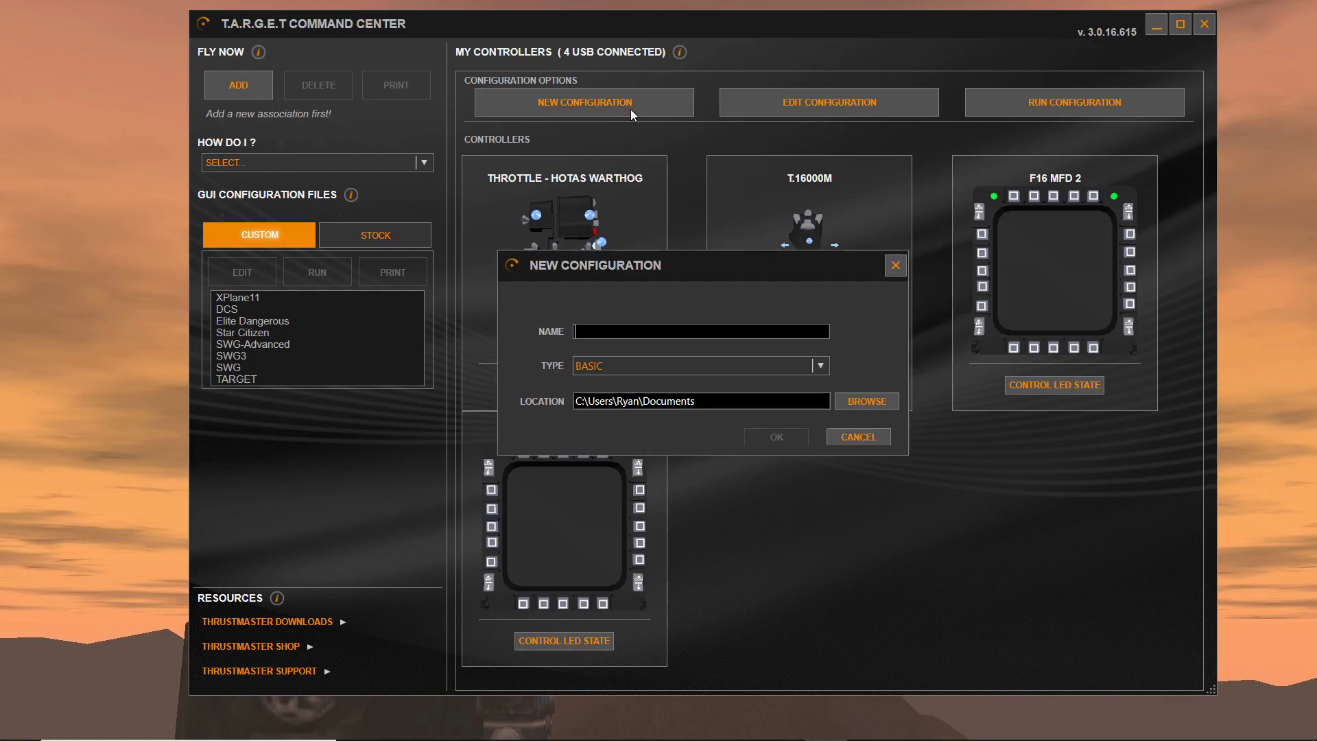
{"action": "left_click", "coordinate": [664, 325]}
{"action": "type", "text": "SWGDemo"}
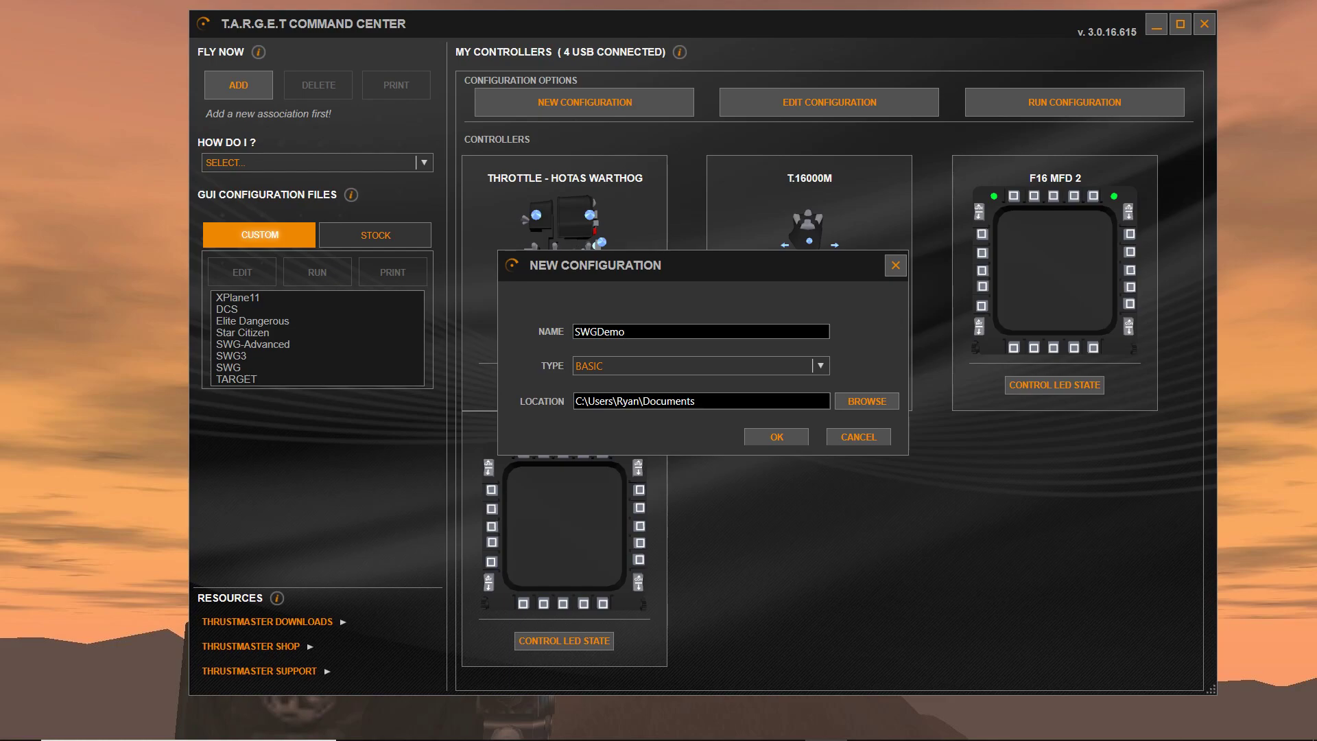
{"action": "left_click", "coordinate": [714, 368]}
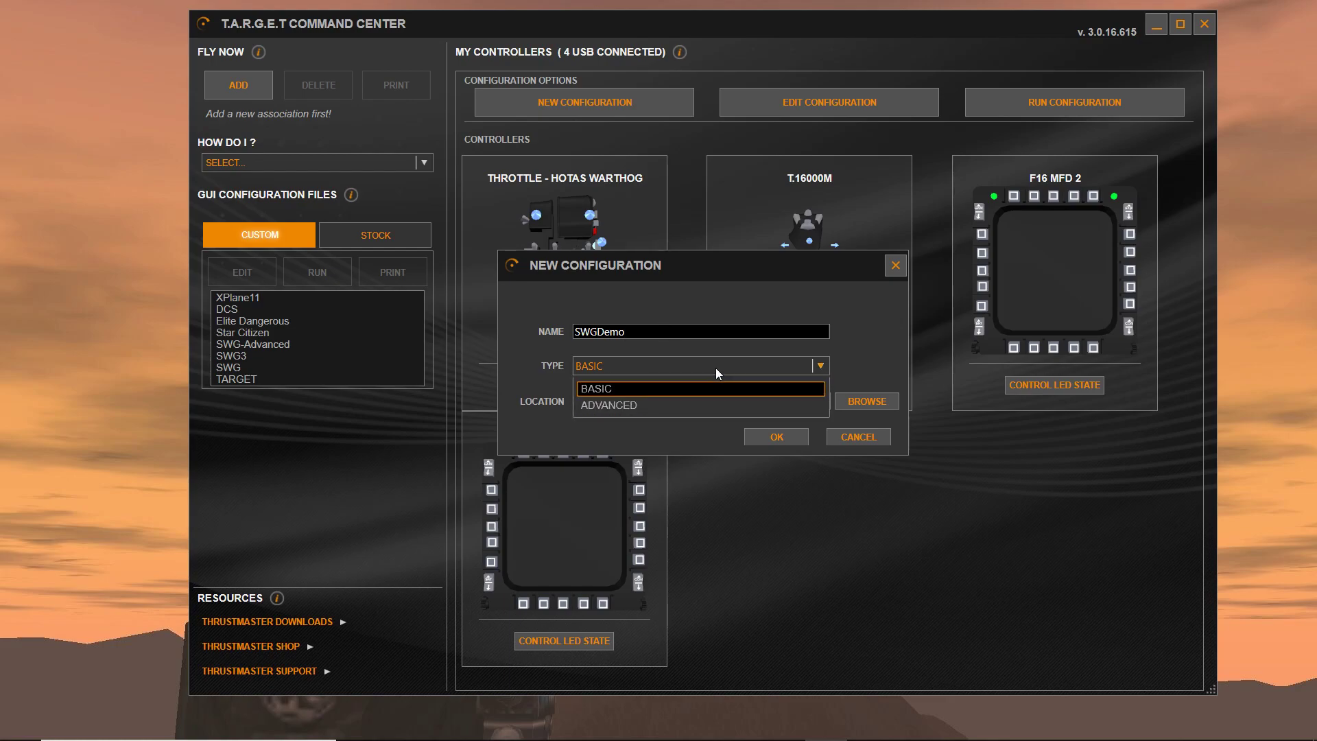
{"action": "left_click", "coordinate": [677, 392]}
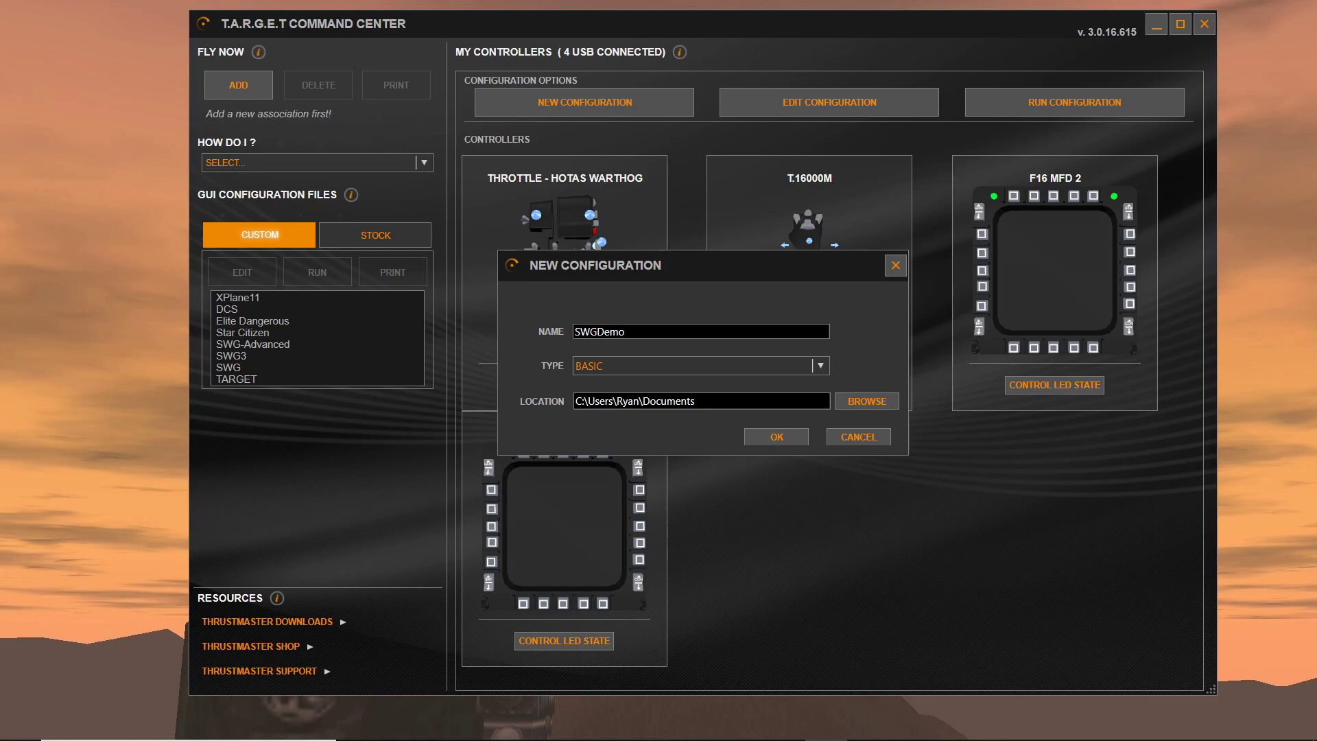
{"action": "left_click", "coordinate": [755, 436]}
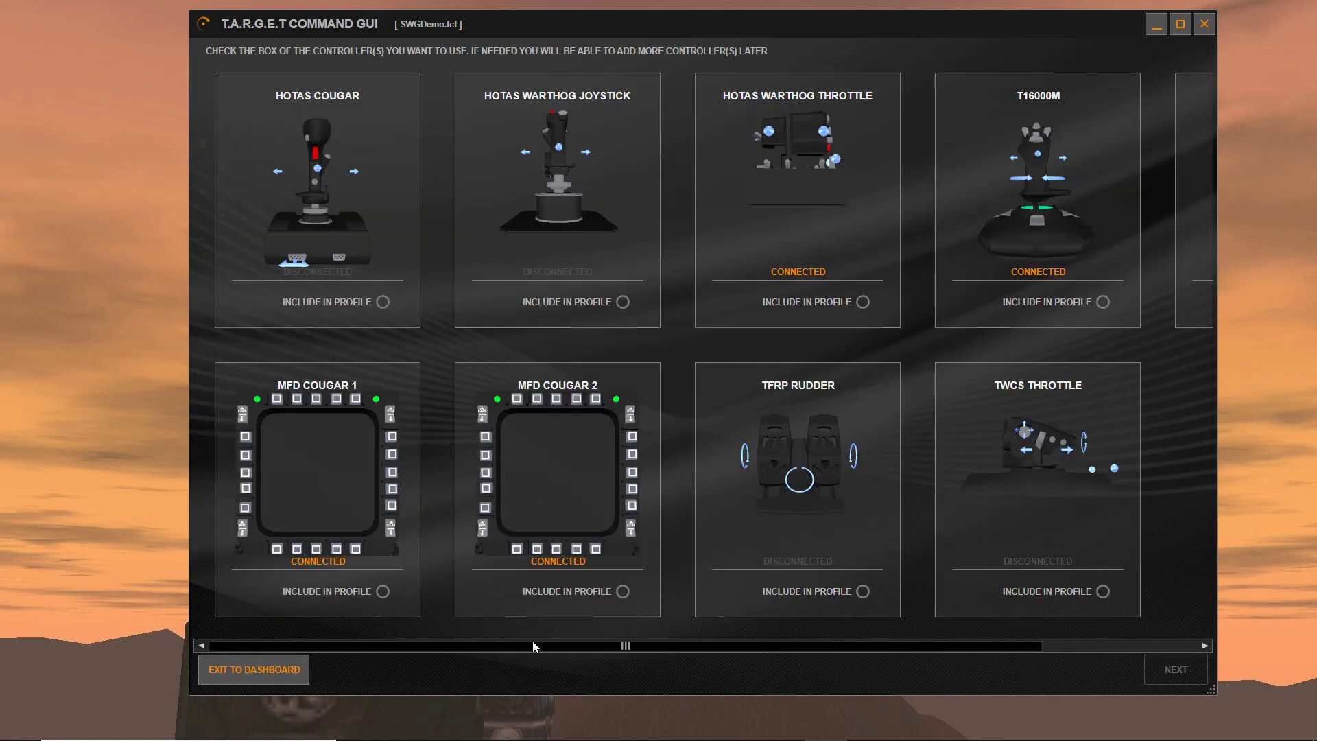
Step: Scroll the controller cards and tick Include in Profile for T16000M and HOTAS Warthog Throttle
{"action": "left_click_drag", "start_coordinate": [535, 643], "coordinate": [1055, 638]}
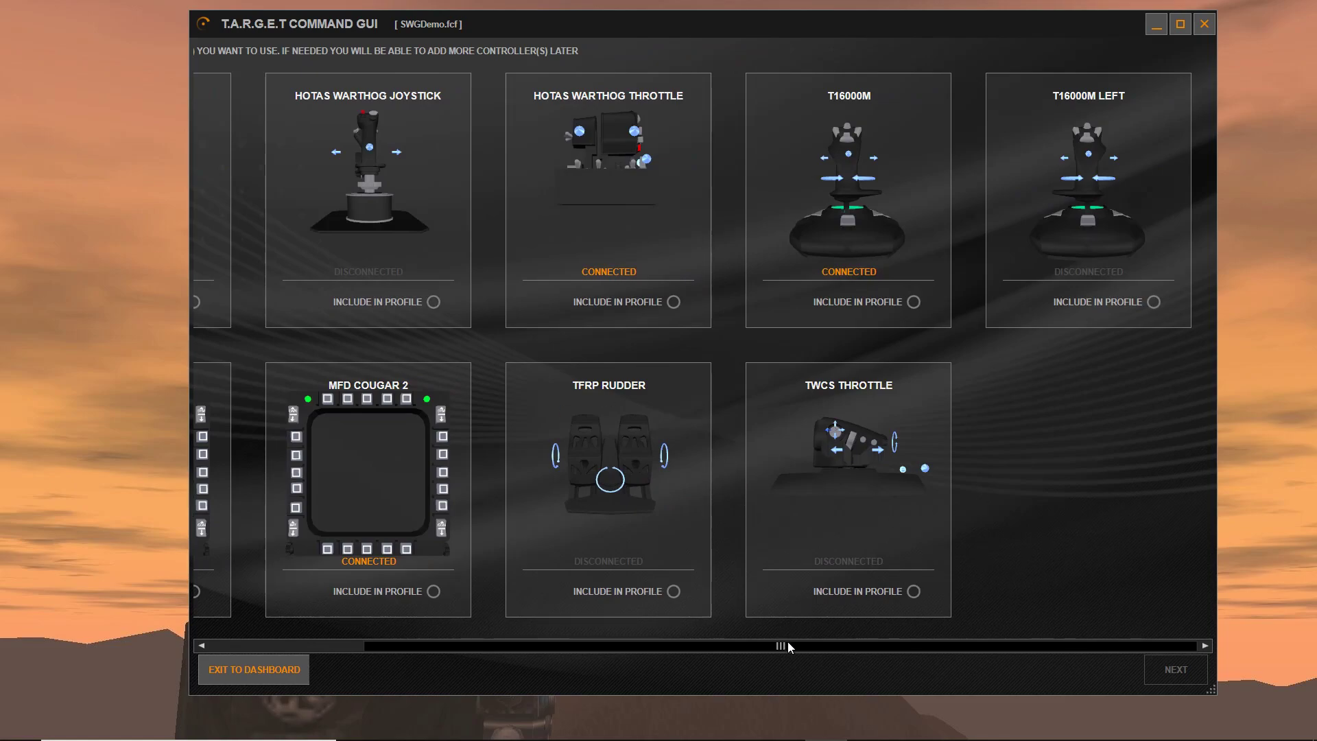
{"action": "left_click_drag", "start_coordinate": [785, 647], "coordinate": [773, 650]}
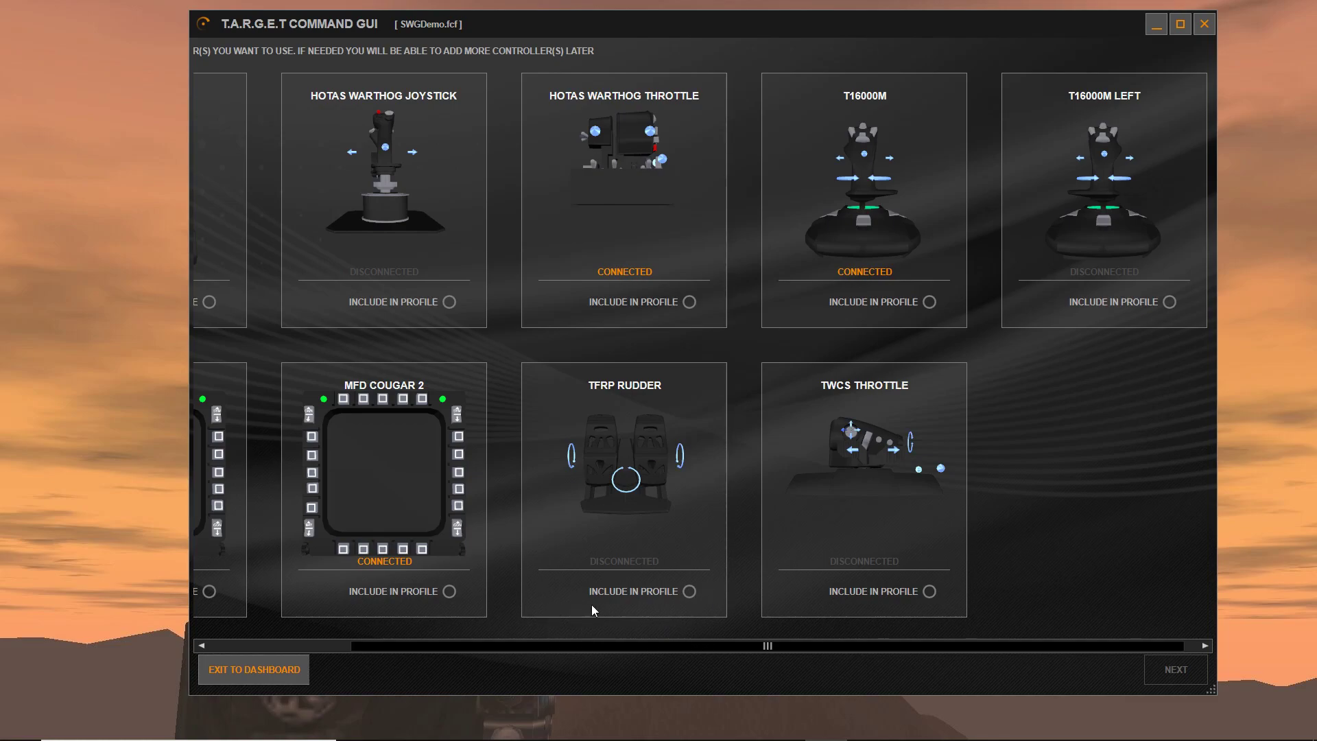
{"action": "left_click_drag", "start_coordinate": [718, 645], "coordinate": [734, 668]}
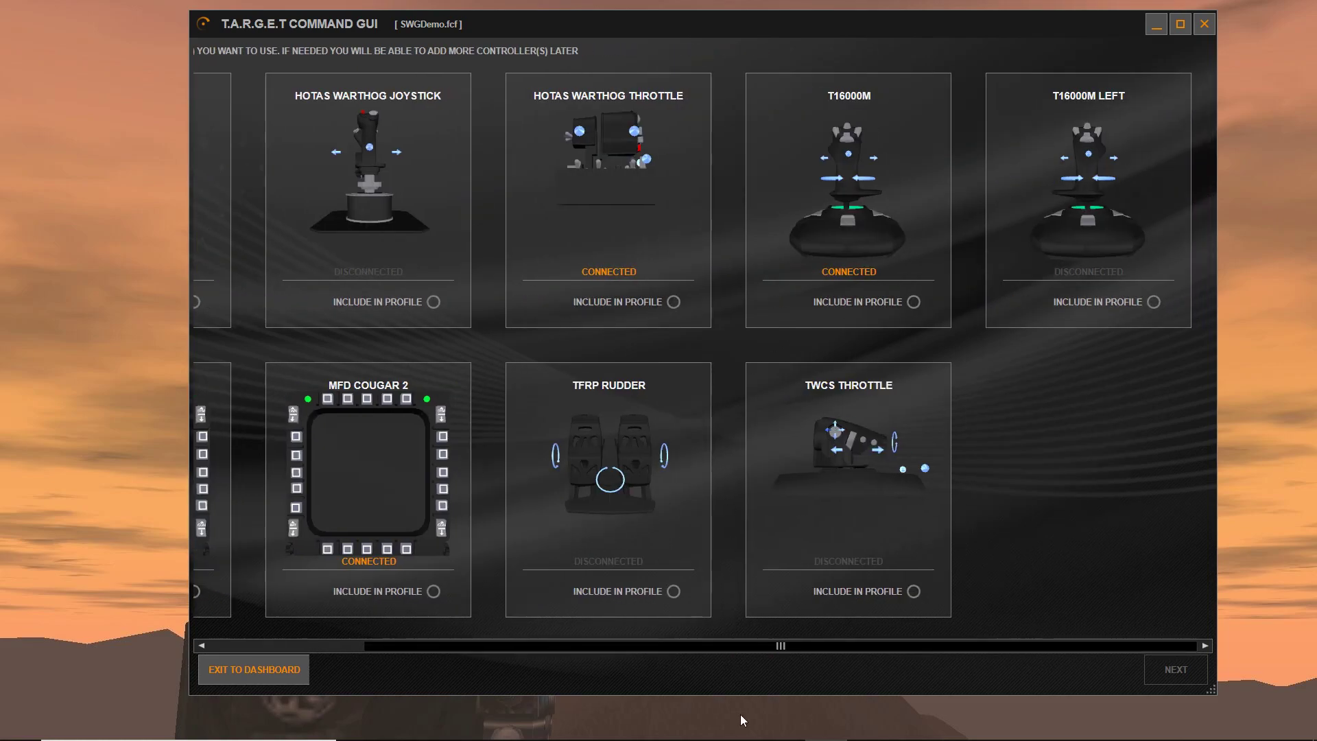
{"action": "mouse_move", "coordinate": [763, 647]}
{"action": "left_mouse_down"}
{"action": "mouse_move", "coordinate": [490, 643]}
{"action": "mouse_move", "coordinate": [769, 648]}
{"action": "left_mouse_up"}
{"action": "left_click", "coordinate": [914, 302]}
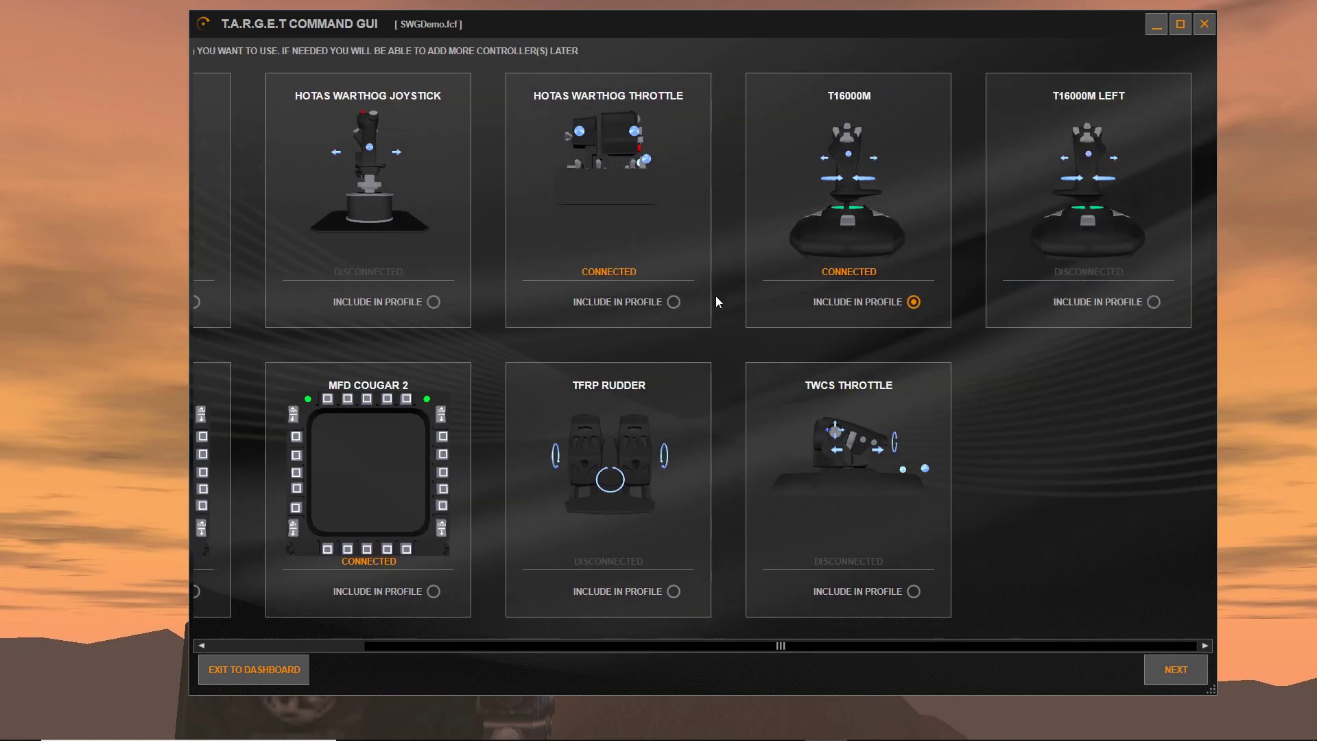
{"action": "left_click", "coordinate": [676, 302]}
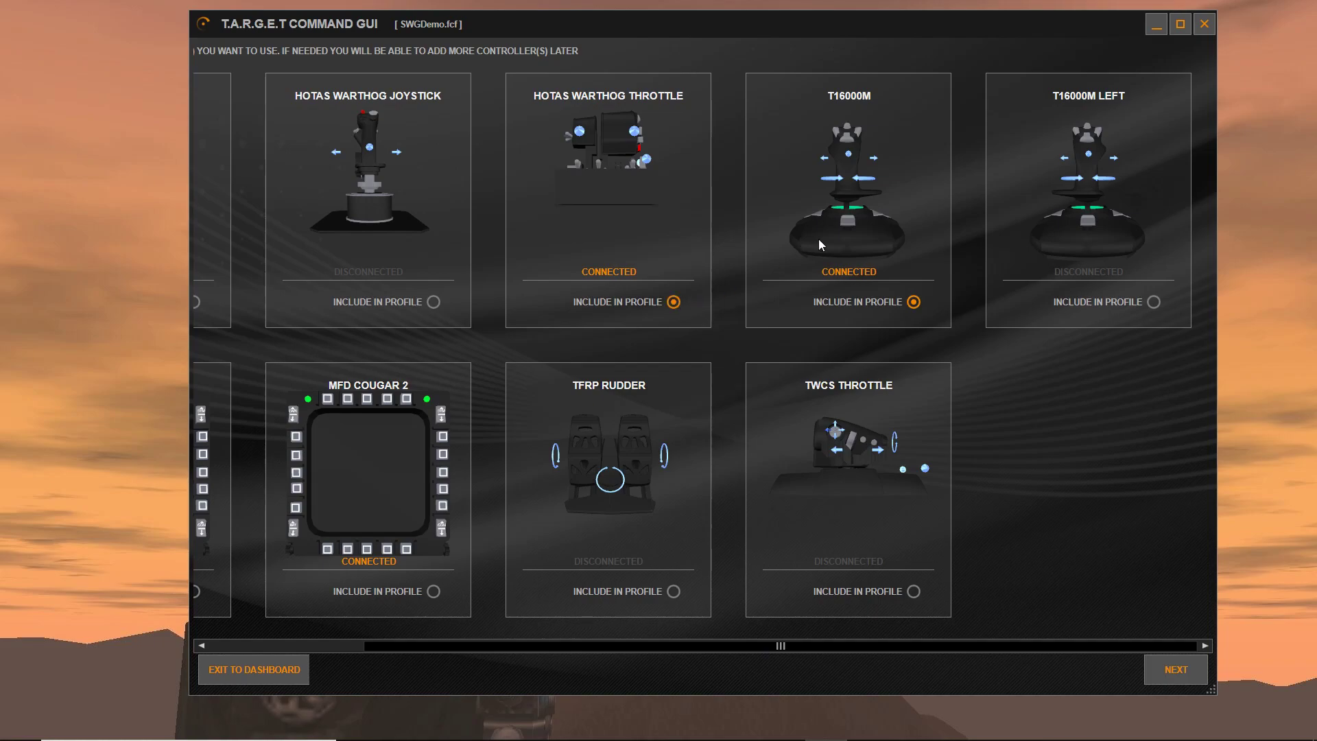
Step: On the axes mapping screen, switch the T16000M RUDDER axis from DX_ZROT_AXIS to DX_Z_AXIS
{"action": "left_click", "coordinate": [1183, 662]}
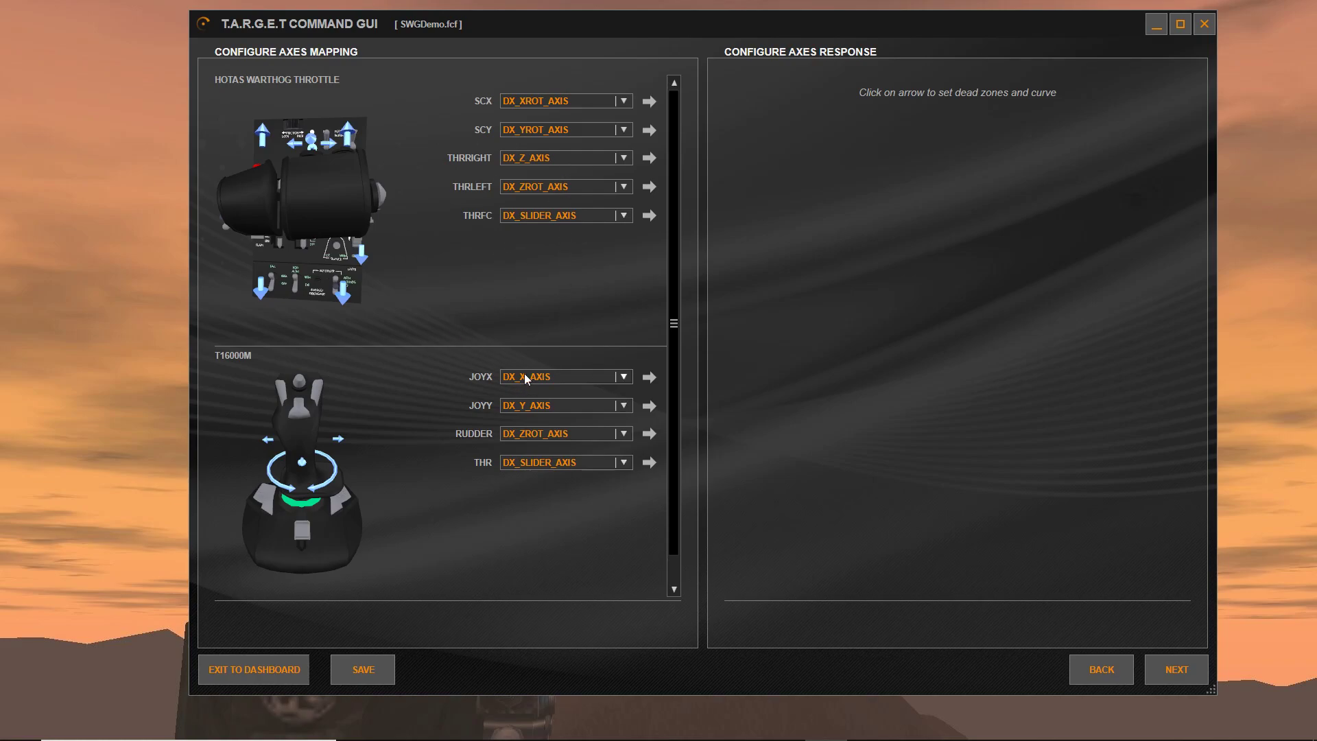
{"action": "mouse_move", "coordinate": [320, 542]}
{"action": "left_mouse_down"}
{"action": "mouse_move", "coordinate": [340, 538]}
{"action": "mouse_move", "coordinate": [343, 552]}
{"action": "left_mouse_up"}
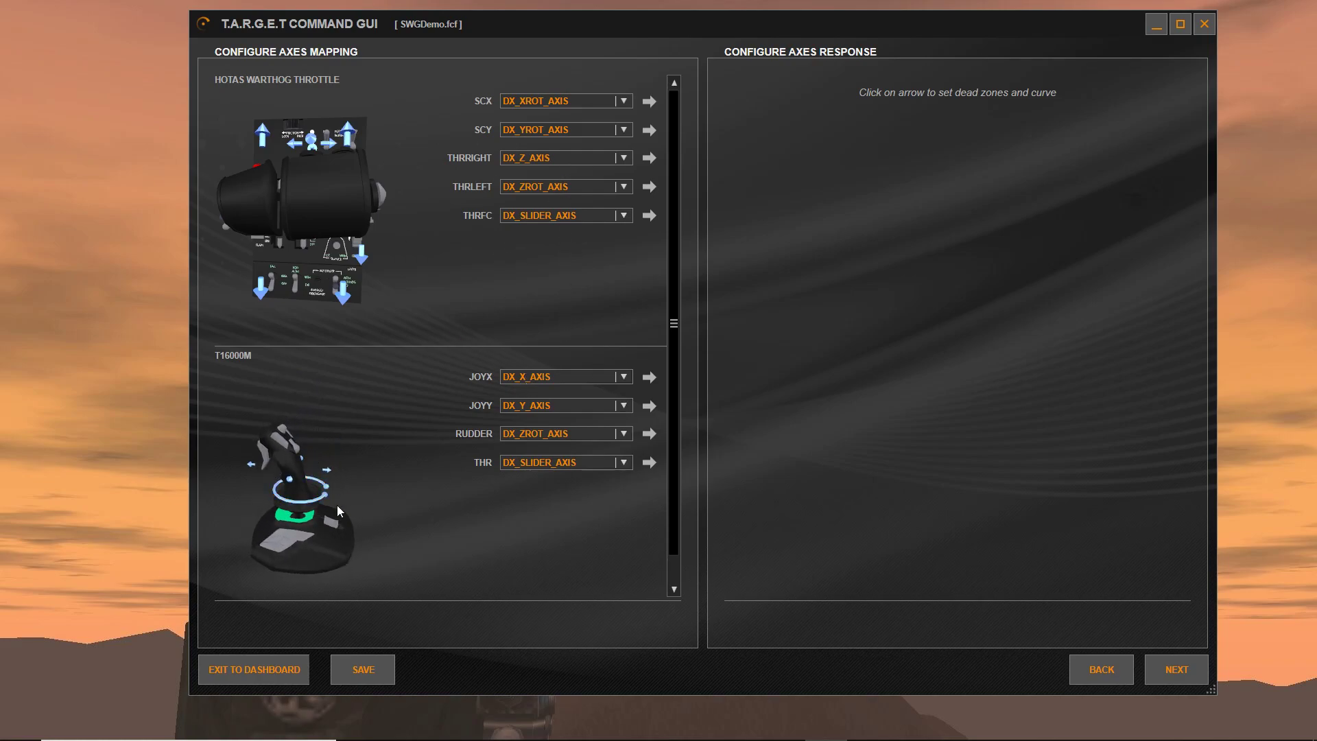
{"action": "left_click_drag", "start_coordinate": [302, 474], "coordinate": [273, 445]}
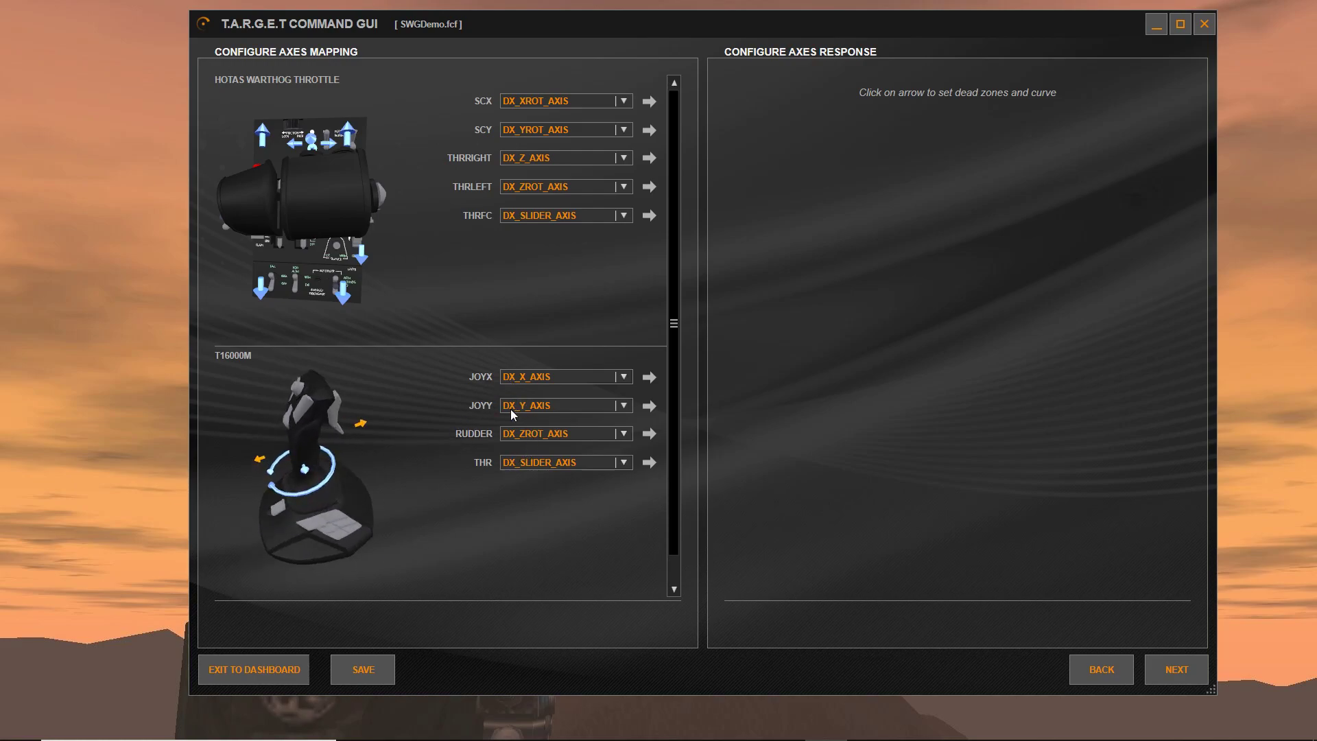
{"action": "left_click", "coordinate": [505, 435]}
{"action": "left_click", "coordinate": [546, 499]}
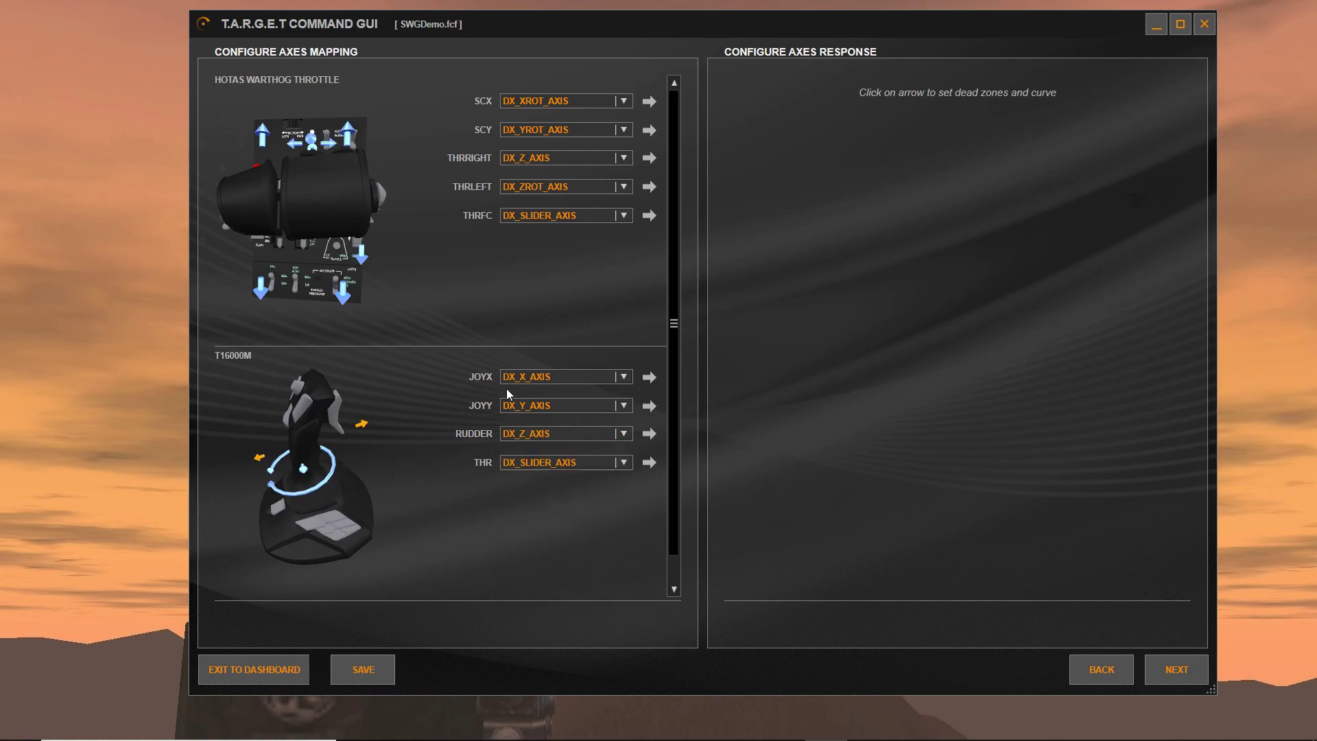
Step: Set the THR, THRLEFT, SCX and SCY axes to NONE
{"action": "left_click", "coordinate": [520, 465]}
{"action": "left_click", "coordinate": [523, 481]}
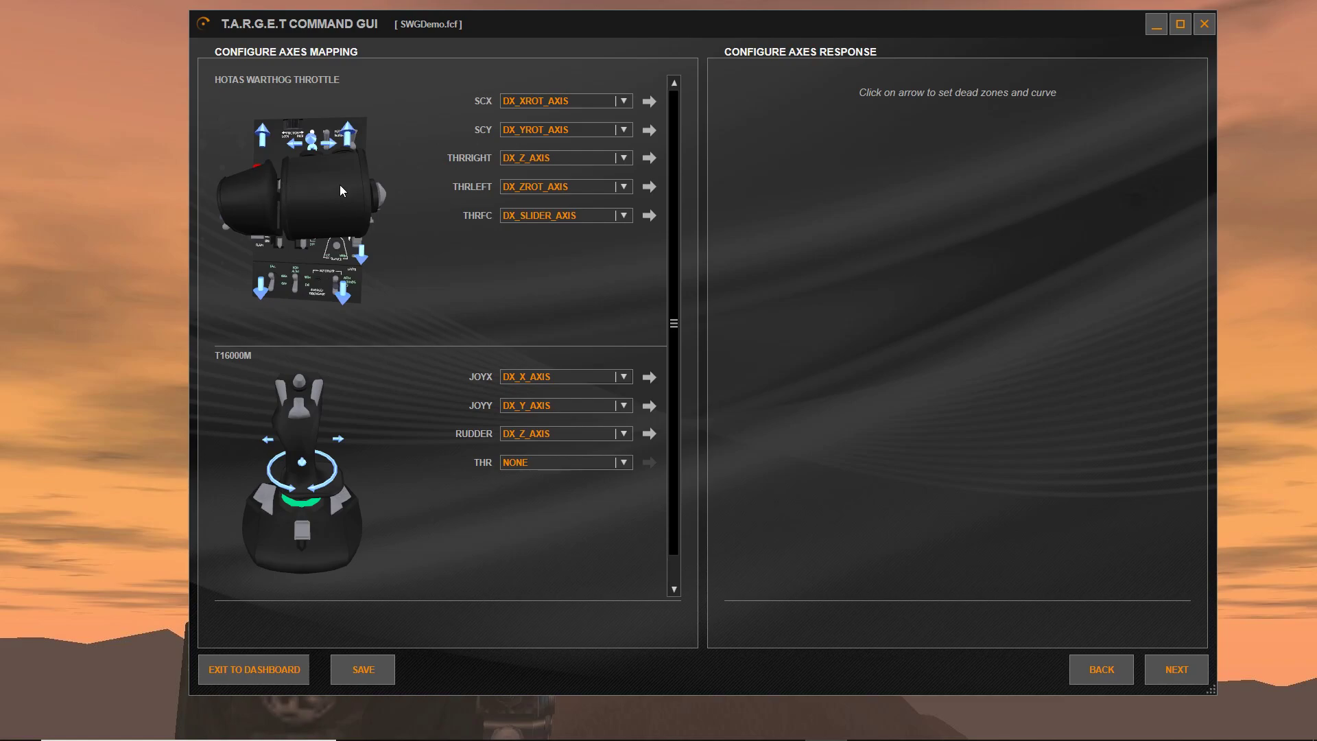
{"action": "left_click", "coordinate": [568, 192]}
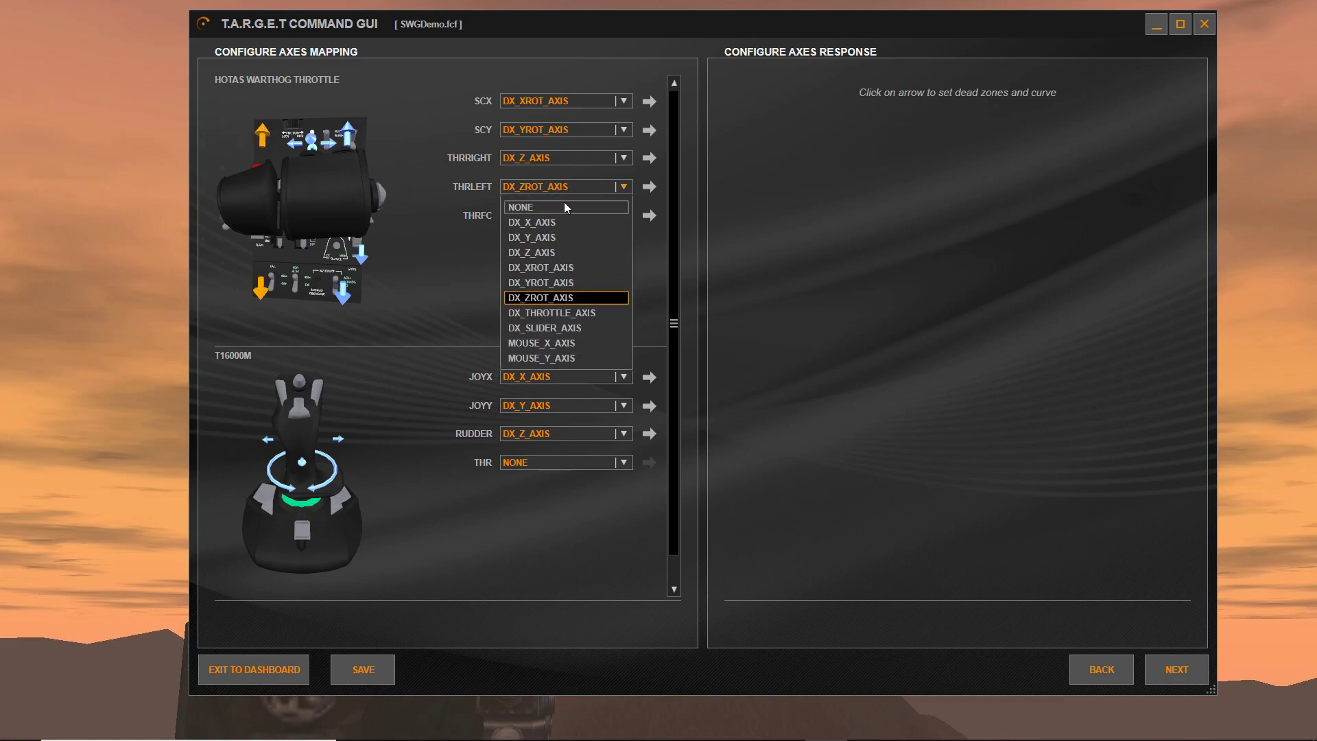
{"action": "left_click", "coordinate": [563, 203]}
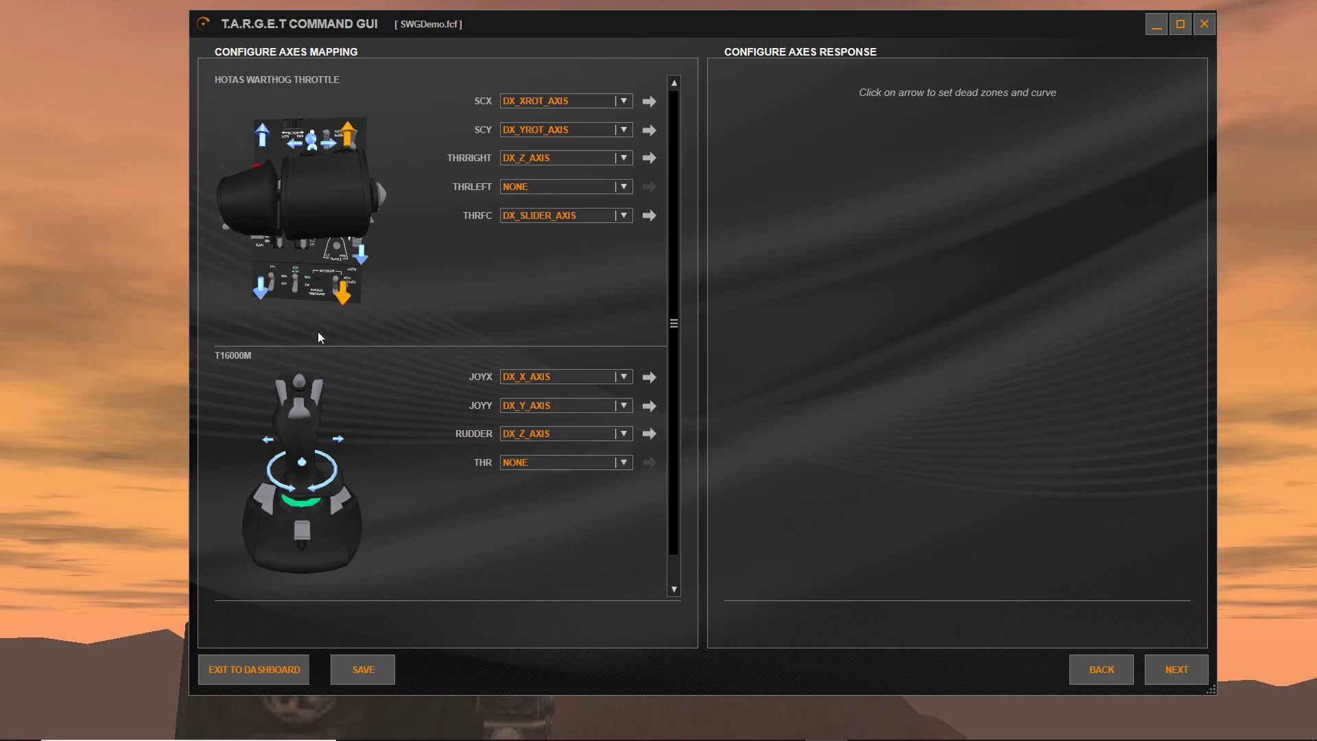
{"action": "left_click", "coordinate": [551, 105]}
{"action": "left_click", "coordinate": [548, 120]}
{"action": "left_click", "coordinate": [553, 133]}
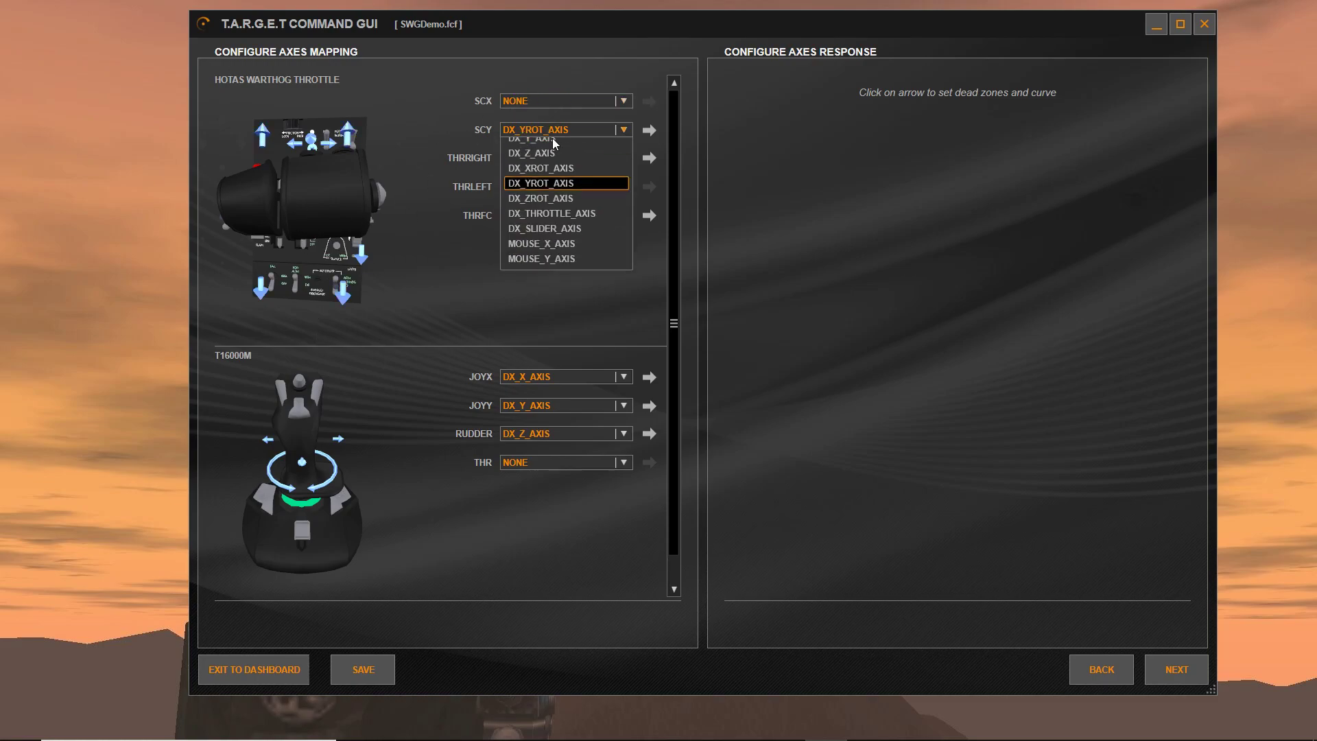
{"action": "left_click", "coordinate": [553, 150]}
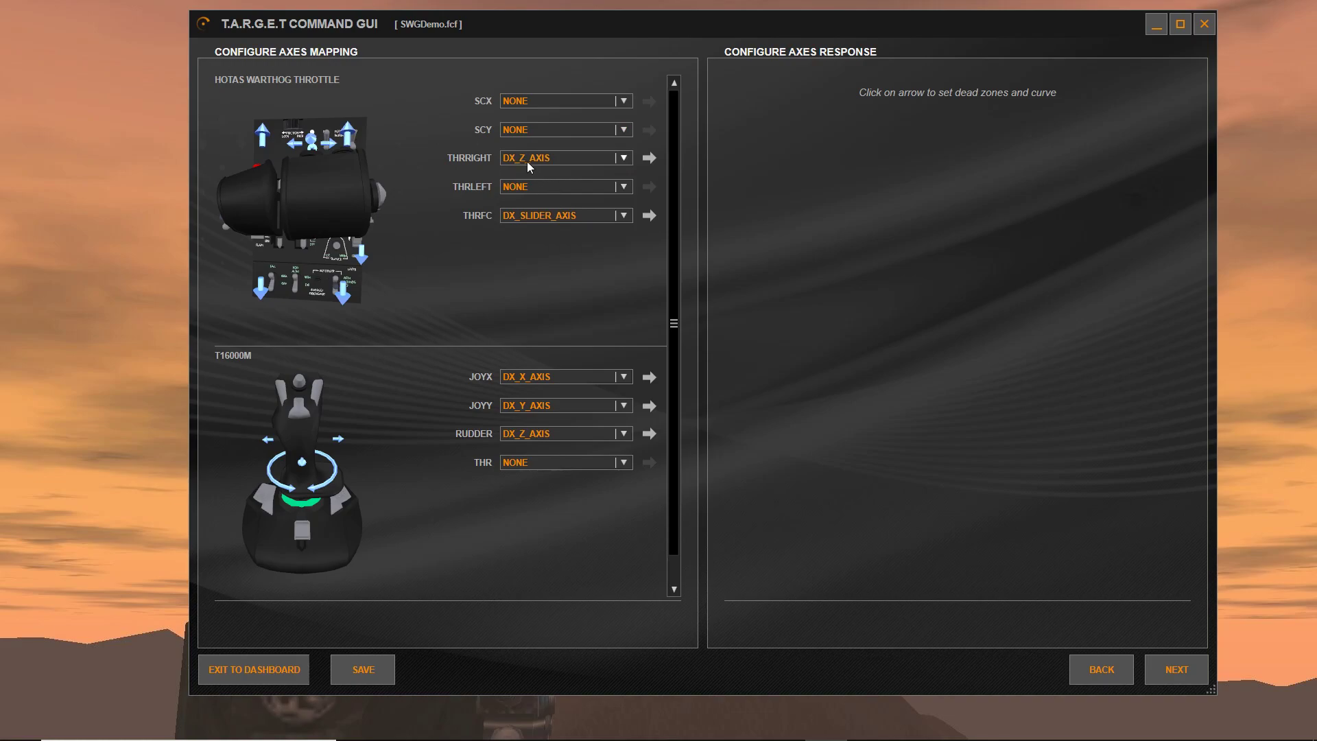
Step: Map THRRIGHT to DX_THROTTLE_AXIS, set THRFC to NONE, and proceed to event assignment
{"action": "left_click", "coordinate": [525, 158]}
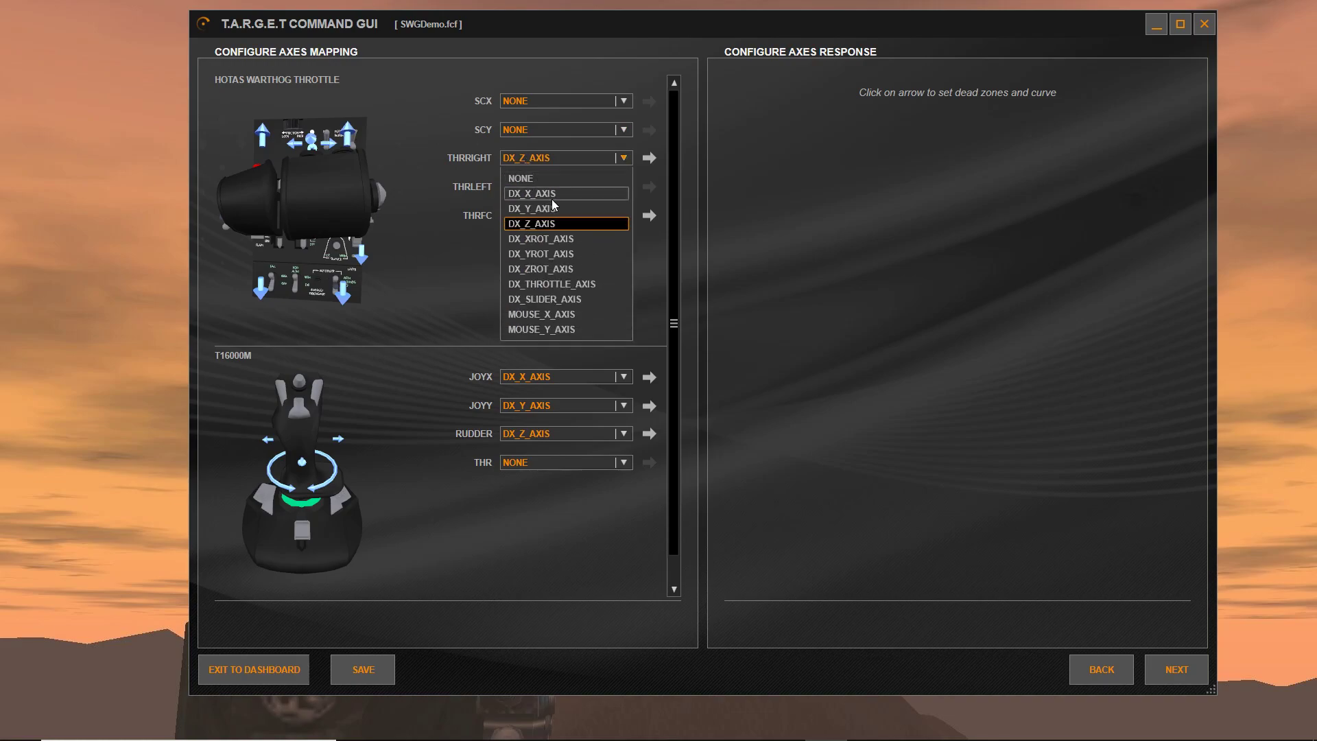
{"action": "left_click", "coordinate": [592, 283]}
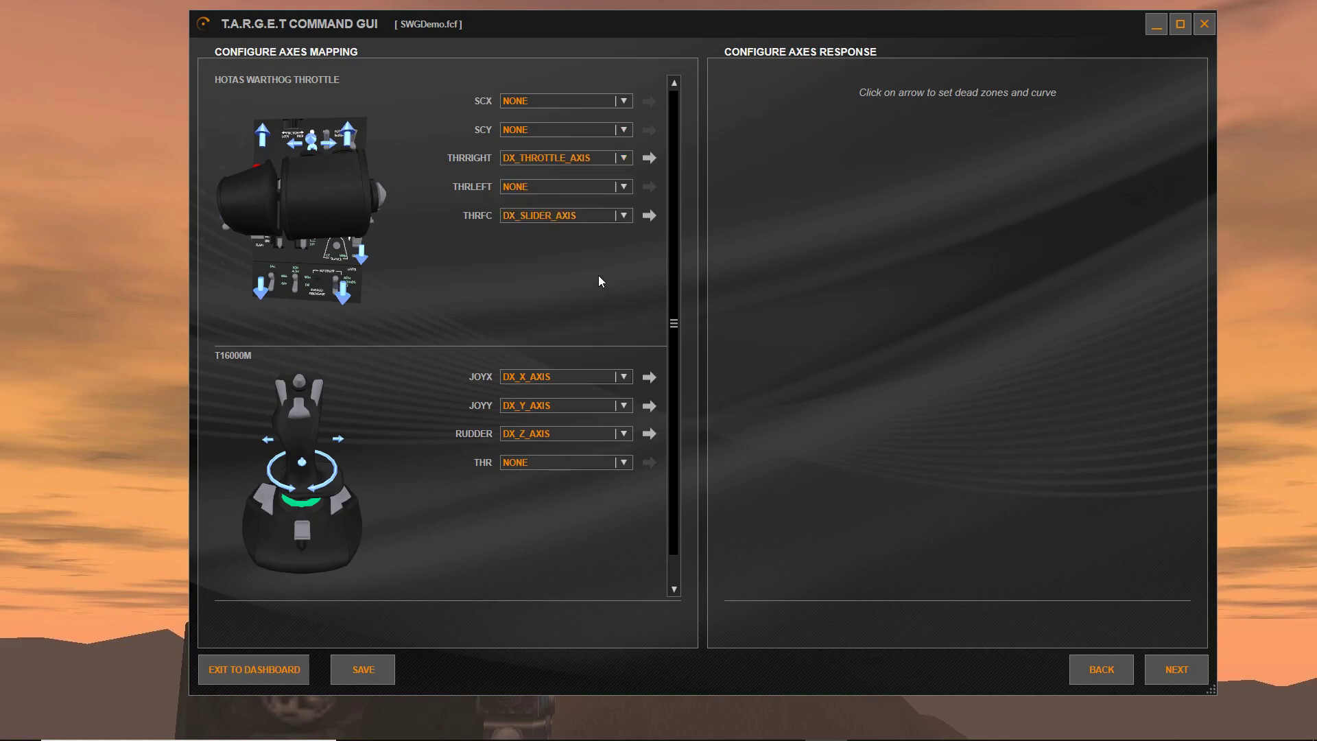
{"action": "left_click", "coordinate": [574, 207]}
{"action": "left_click", "coordinate": [569, 229]}
{"action": "scroll", "coordinate": [647, 307], "scroll_direction": "down", "scroll_amount": 1}
{"action": "scroll", "coordinate": [425, 384], "scroll_direction": "up", "scroll_amount": 1}
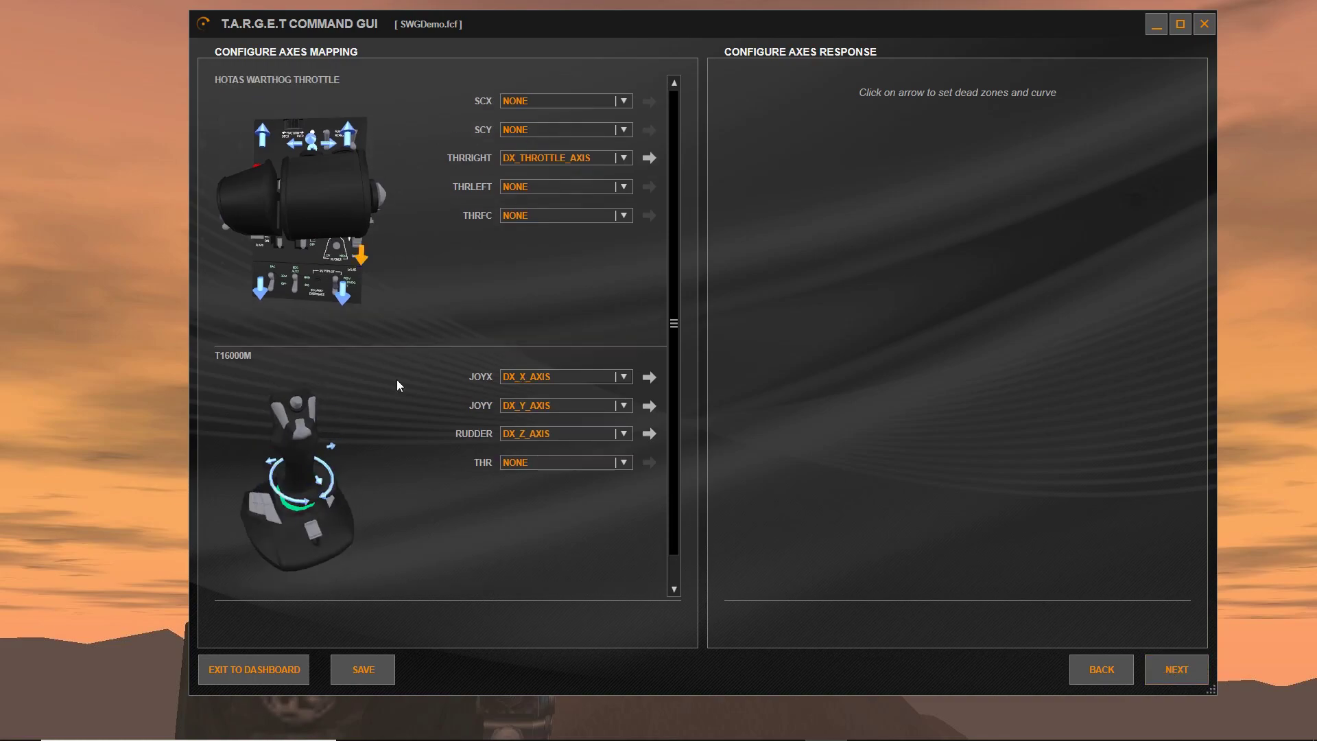
{"action": "left_click", "coordinate": [1159, 679]}
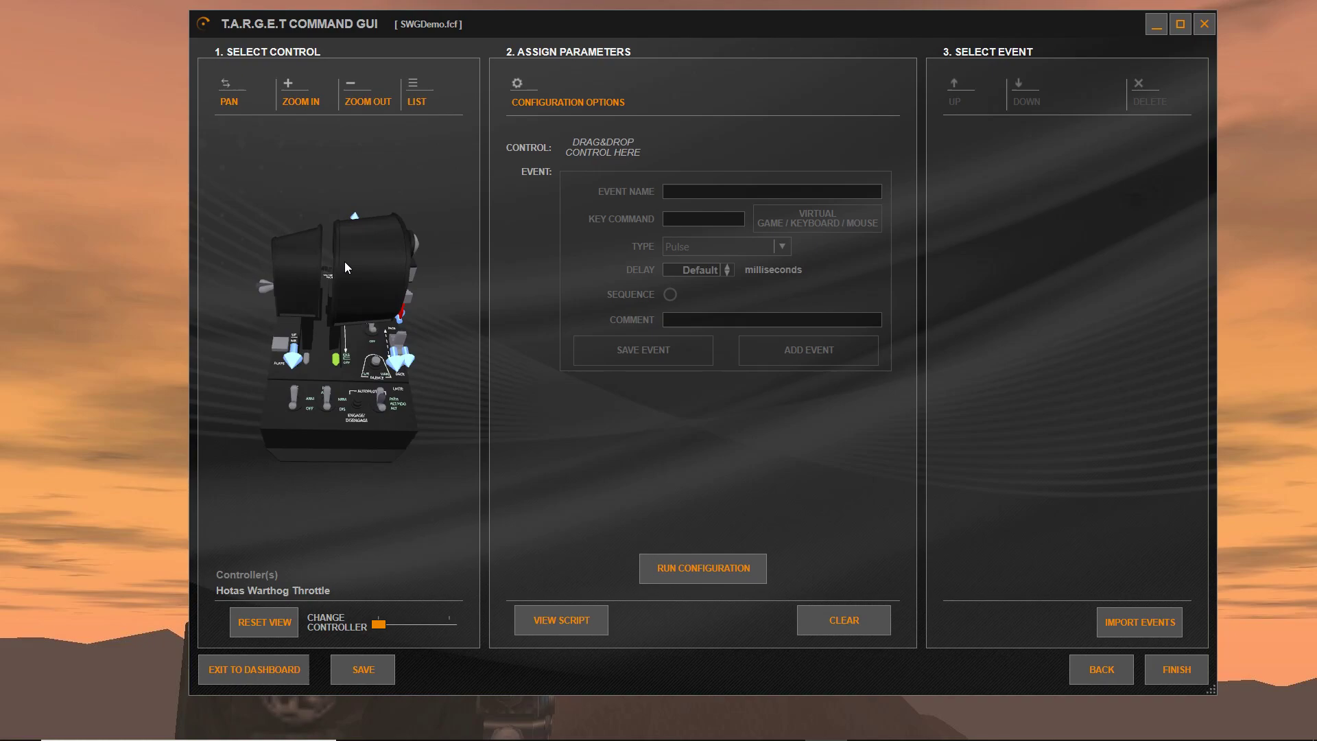
{"action": "left_click_drag", "start_coordinate": [360, 258], "coordinate": [354, 491]}
{"action": "left_click_drag", "start_coordinate": [301, 259], "coordinate": [287, 237]}
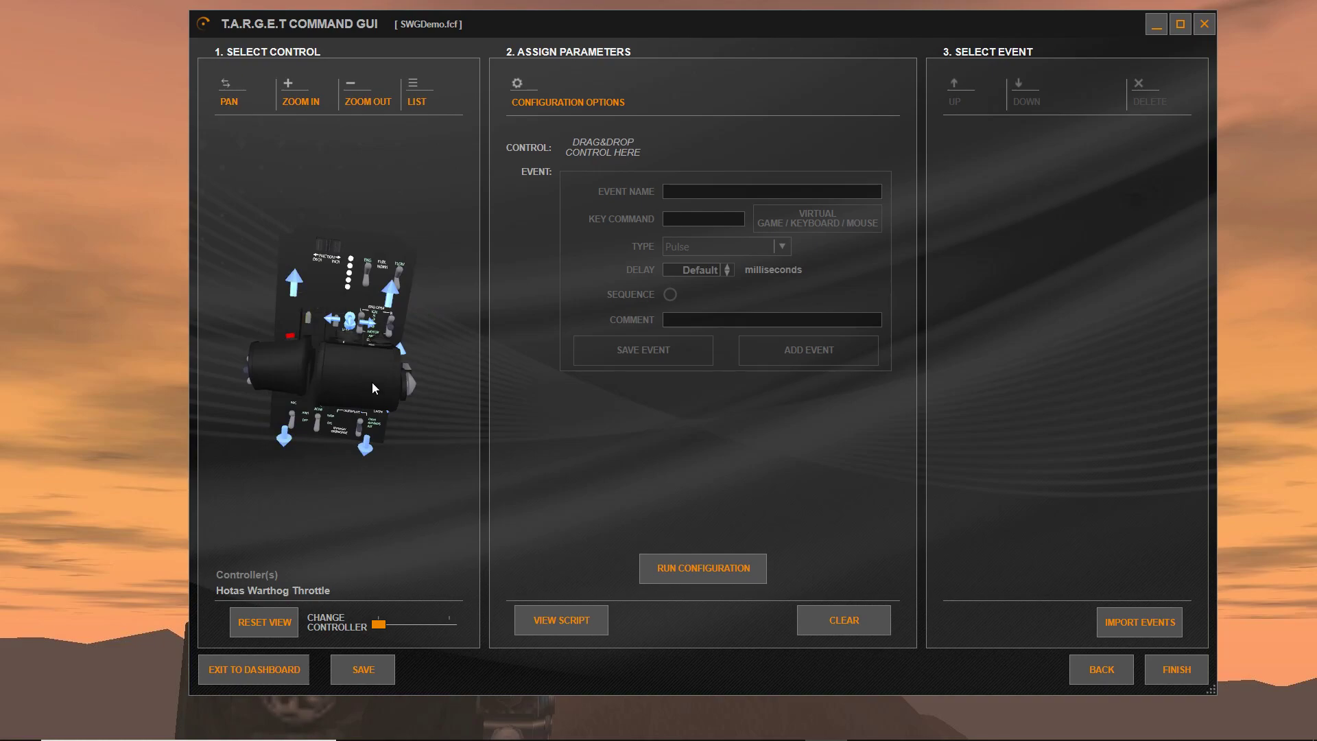
{"action": "left_click_drag", "start_coordinate": [374, 388], "coordinate": [450, 613]}
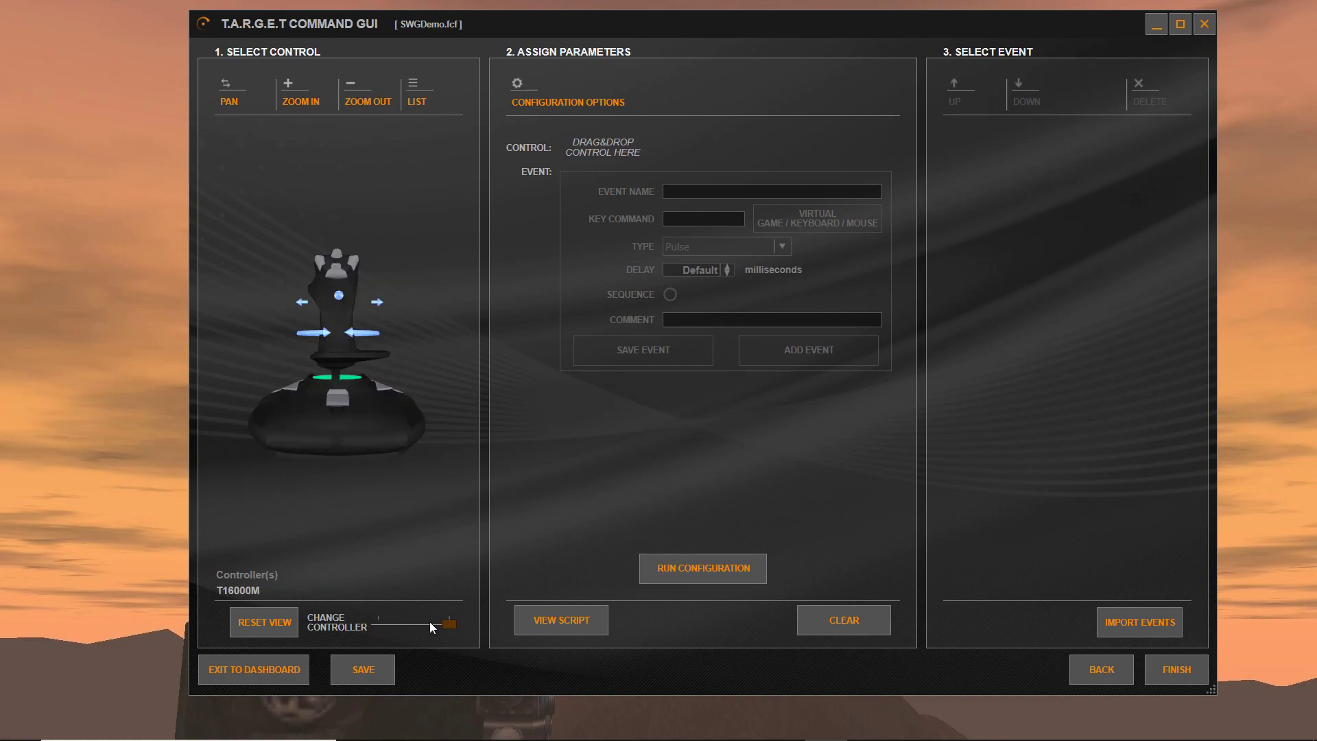
{"action": "left_click", "coordinate": [398, 620]}
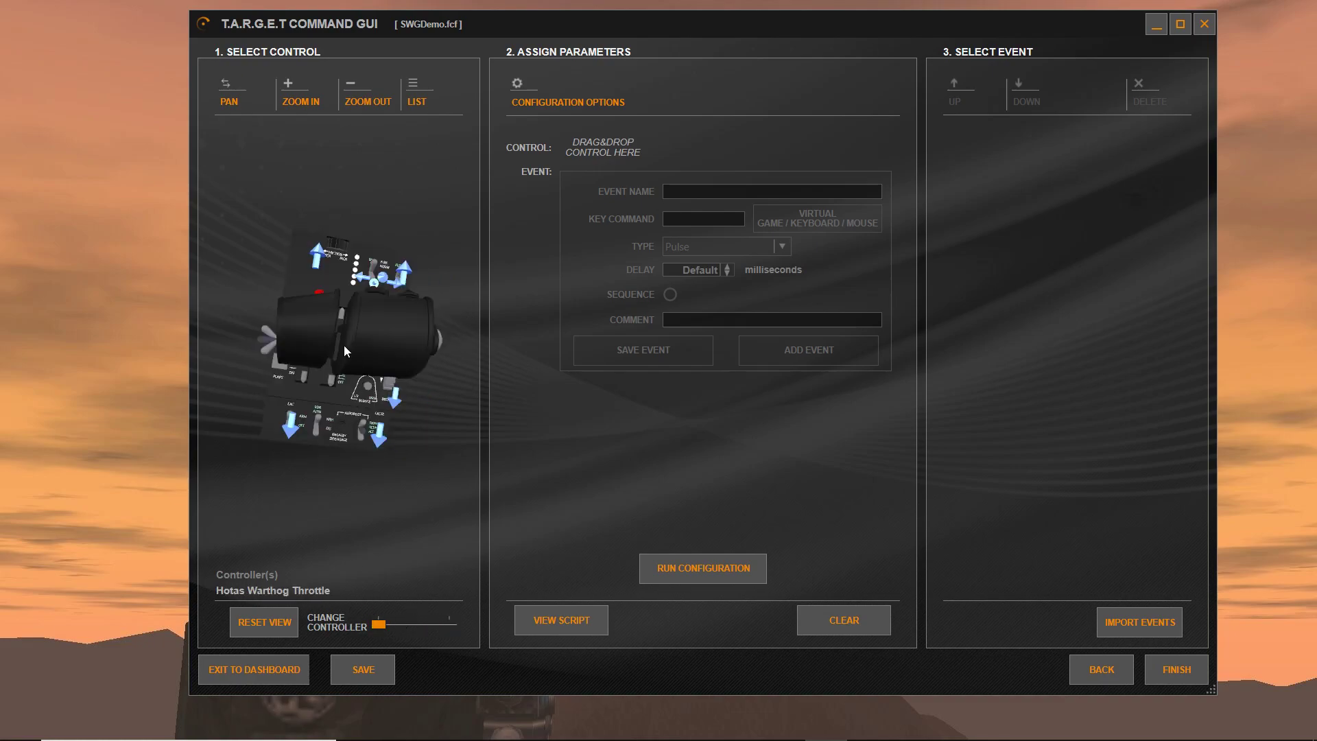
{"action": "left_click_drag", "start_coordinate": [343, 344], "coordinate": [289, 279]}
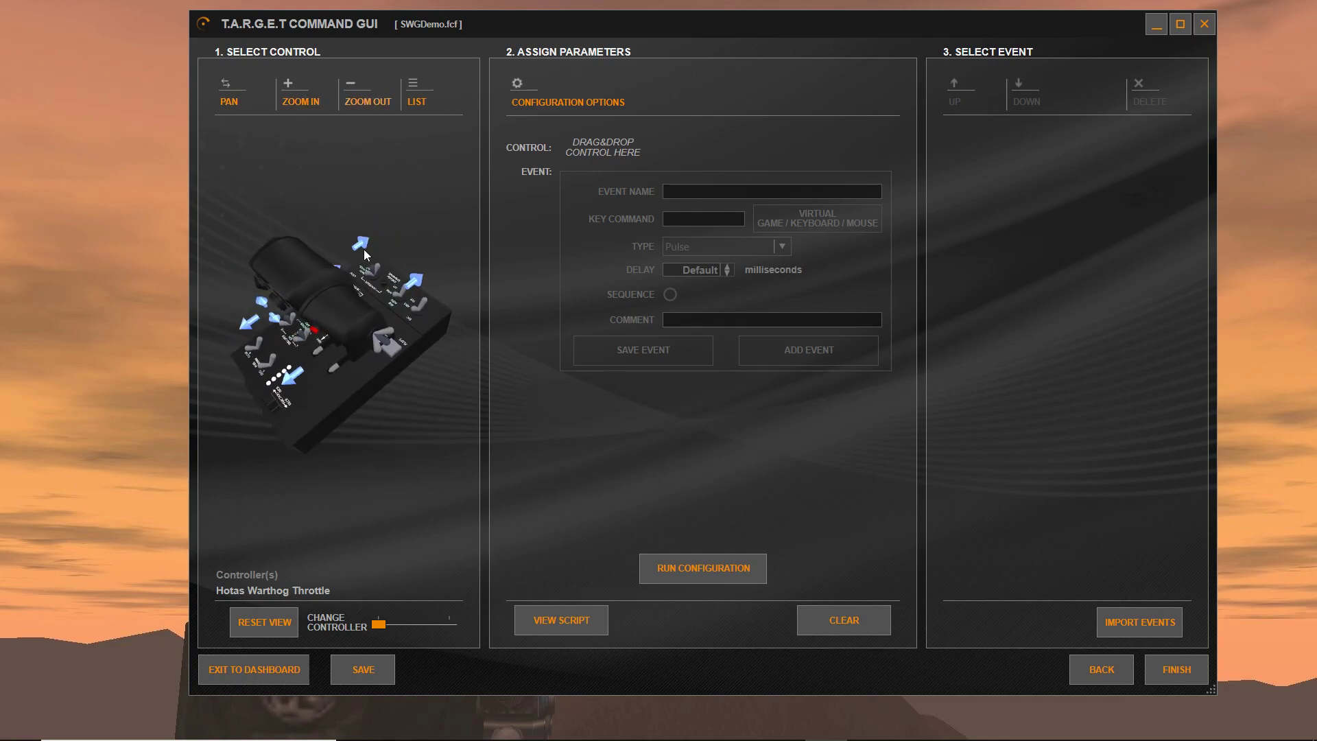
{"action": "left_click", "coordinate": [419, 96]}
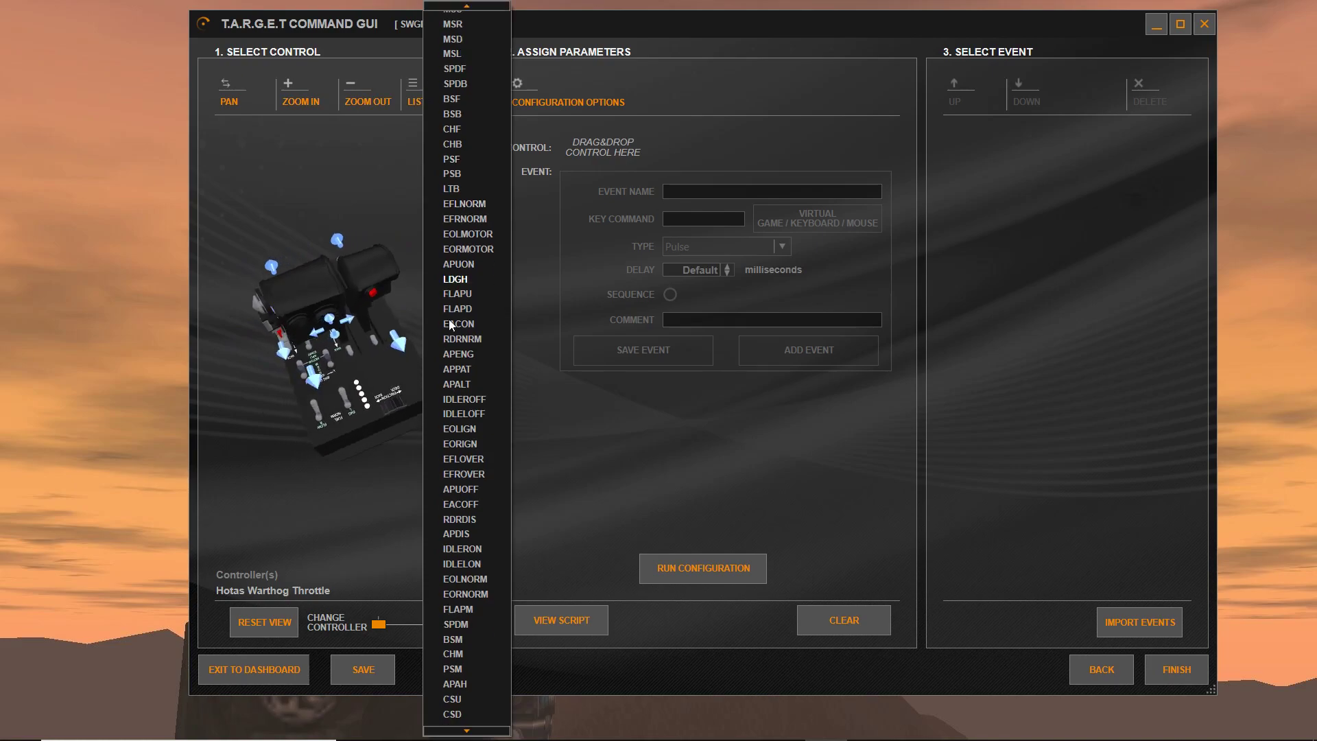
{"action": "scroll", "coordinate": [474, 363], "scroll_direction": "down", "scroll_amount": 2}
{"action": "left_click", "coordinate": [332, 435]}
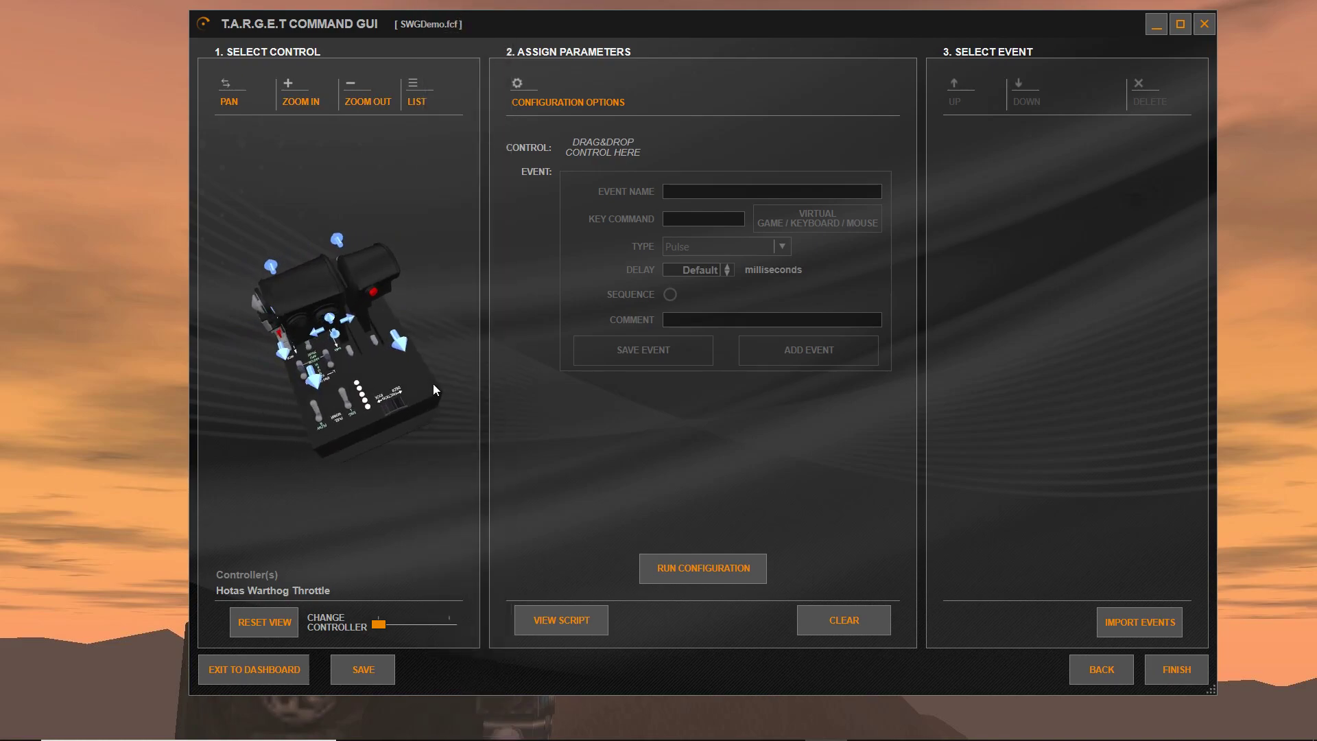
Step: Add a Pulse event named 'Press W' with key command w to the throttle's LTB control
{"action": "left_click", "coordinate": [311, 276]}
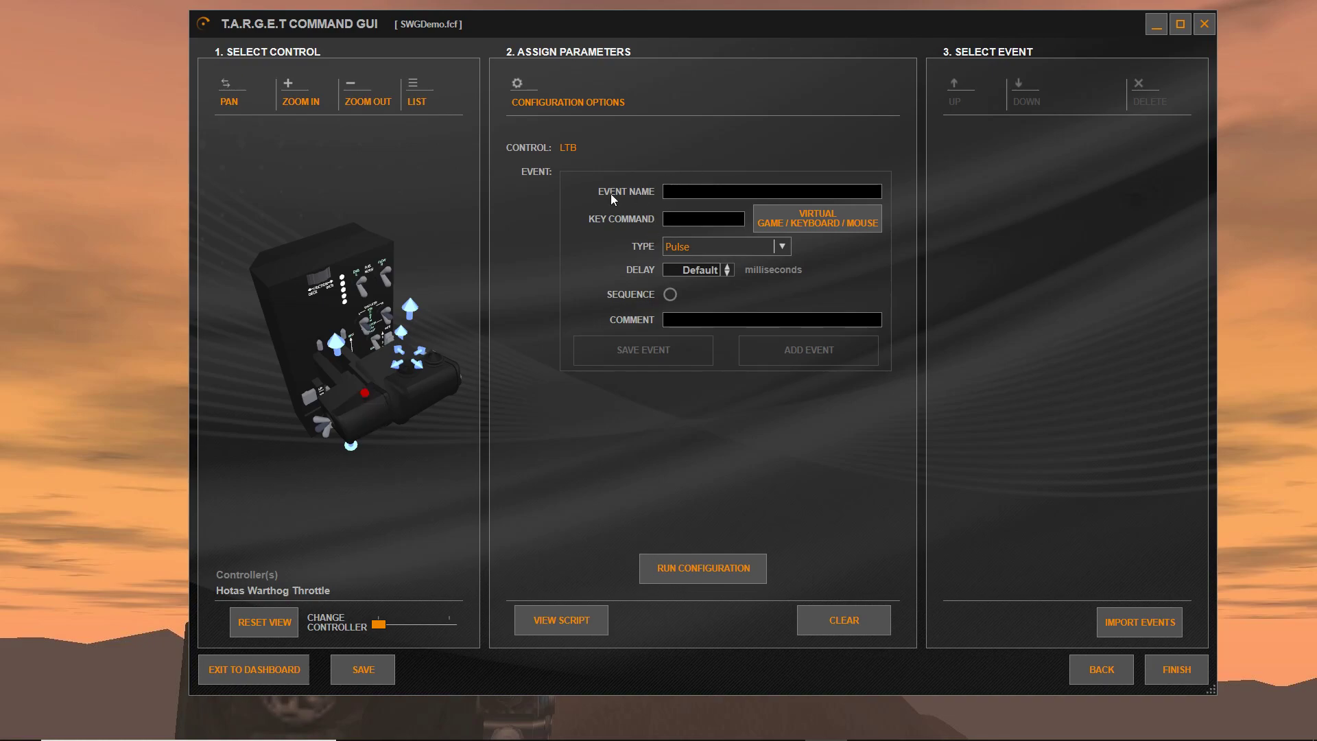
{"action": "left_click", "coordinate": [678, 188]}
{"action": "type", "text": "Press W"}
{"action": "type", "text": "w"}
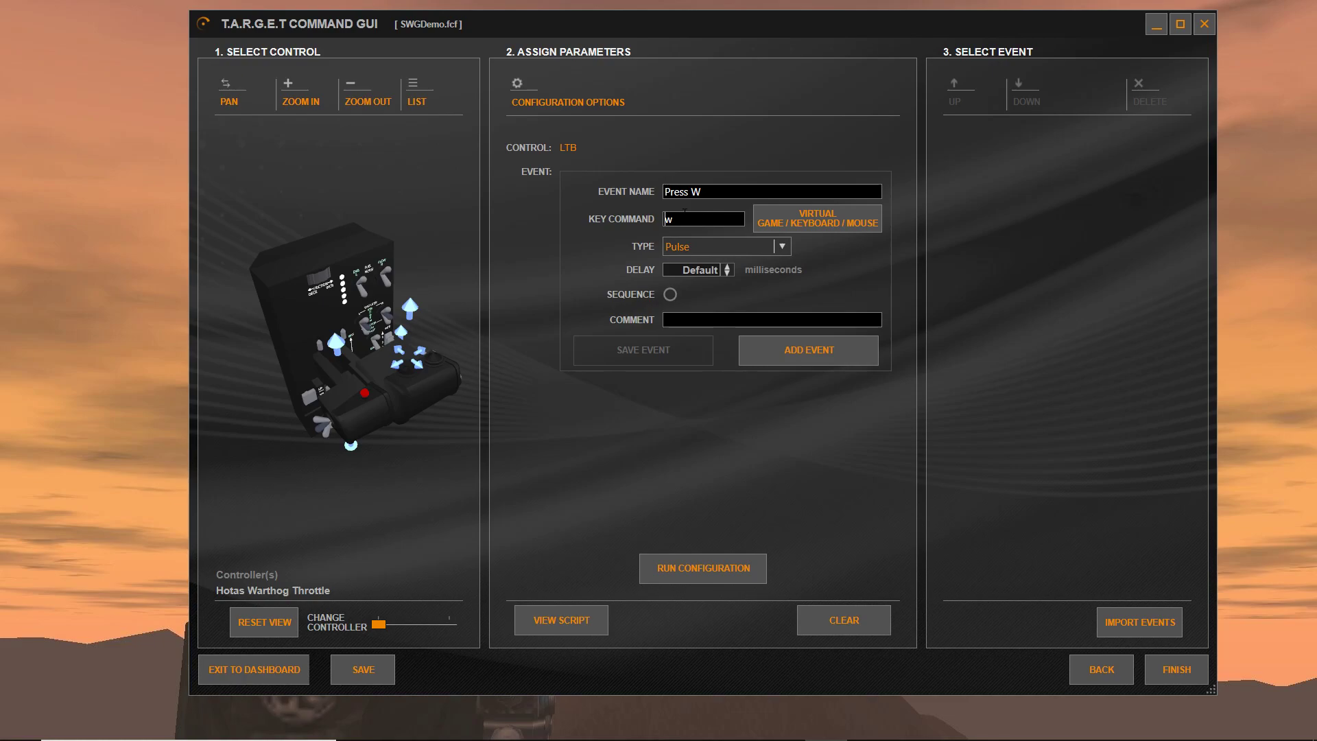
{"action": "left_click", "coordinate": [765, 221]}
{"action": "left_click", "coordinate": [686, 245]}
{"action": "left_click", "coordinate": [702, 248]}
{"action": "left_click", "coordinate": [764, 355]}
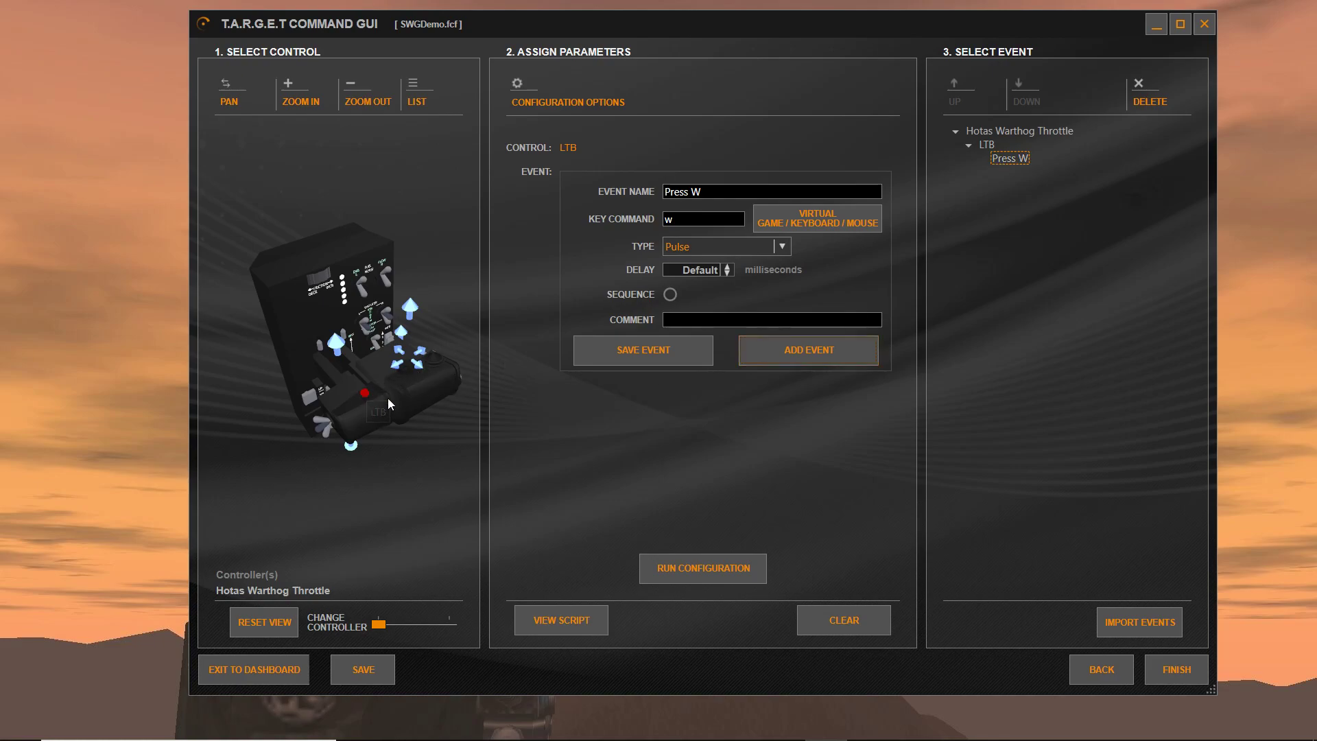
Step: Add a 'Press 2' event with key command 2 to the LDGH control
{"action": "left_click_drag", "start_coordinate": [281, 295], "coordinate": [354, 353]}
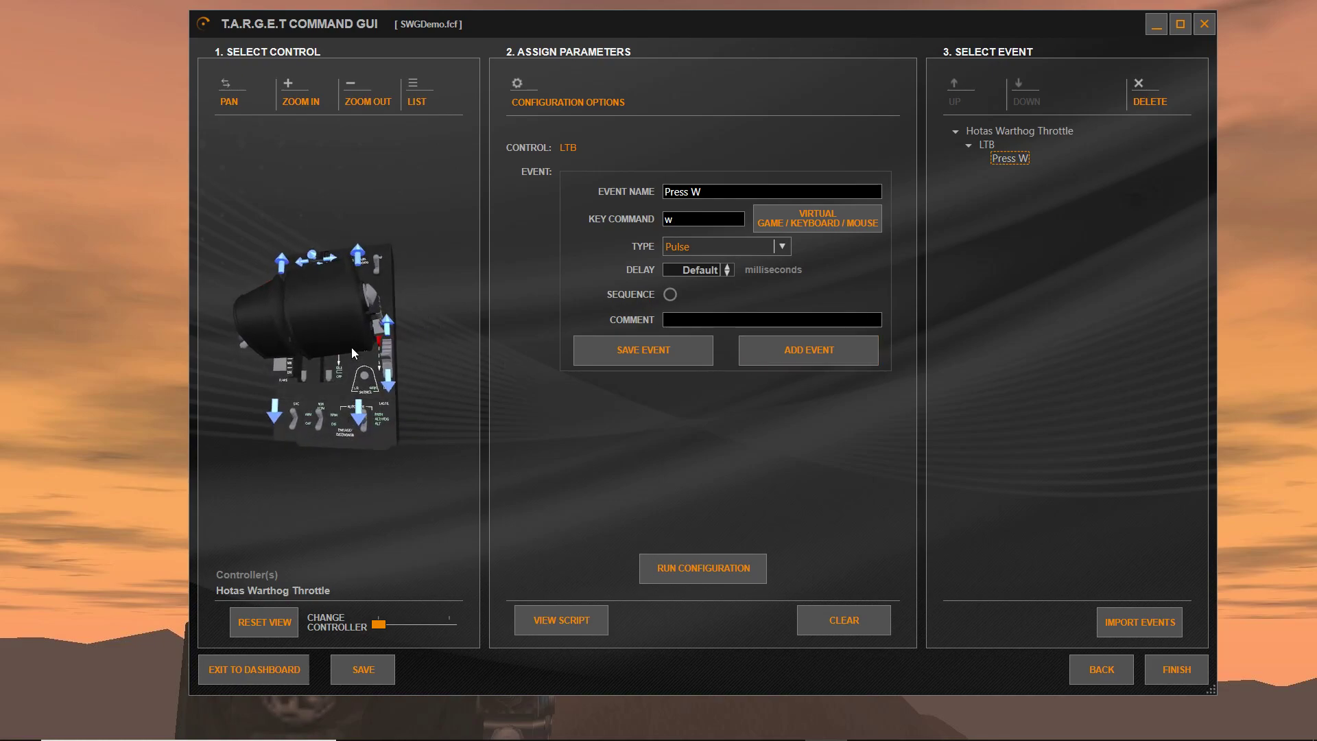
{"action": "left_click", "coordinate": [364, 382]}
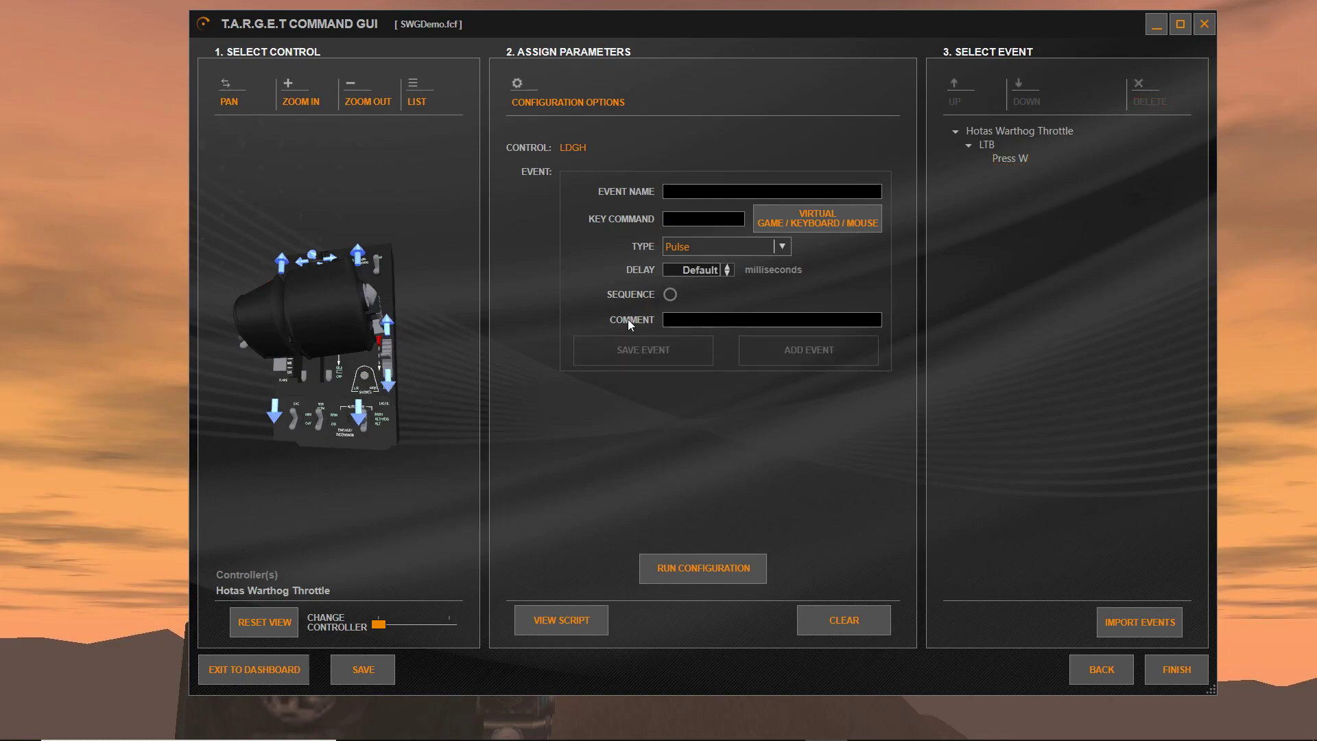
{"action": "type", "text": "Press 2"}
{"action": "left_click", "coordinate": [766, 219]}
{"action": "left_click", "coordinate": [346, 240]}
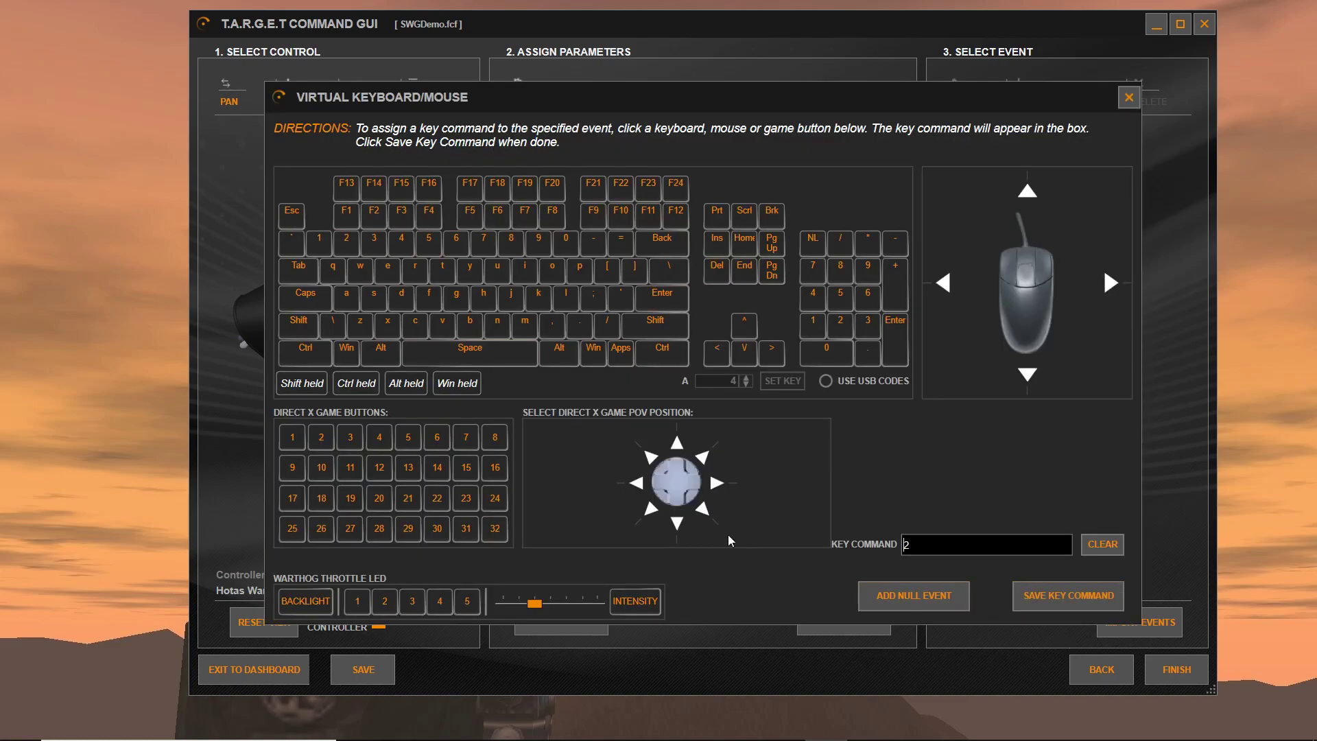
{"action": "left_click", "coordinate": [1048, 601]}
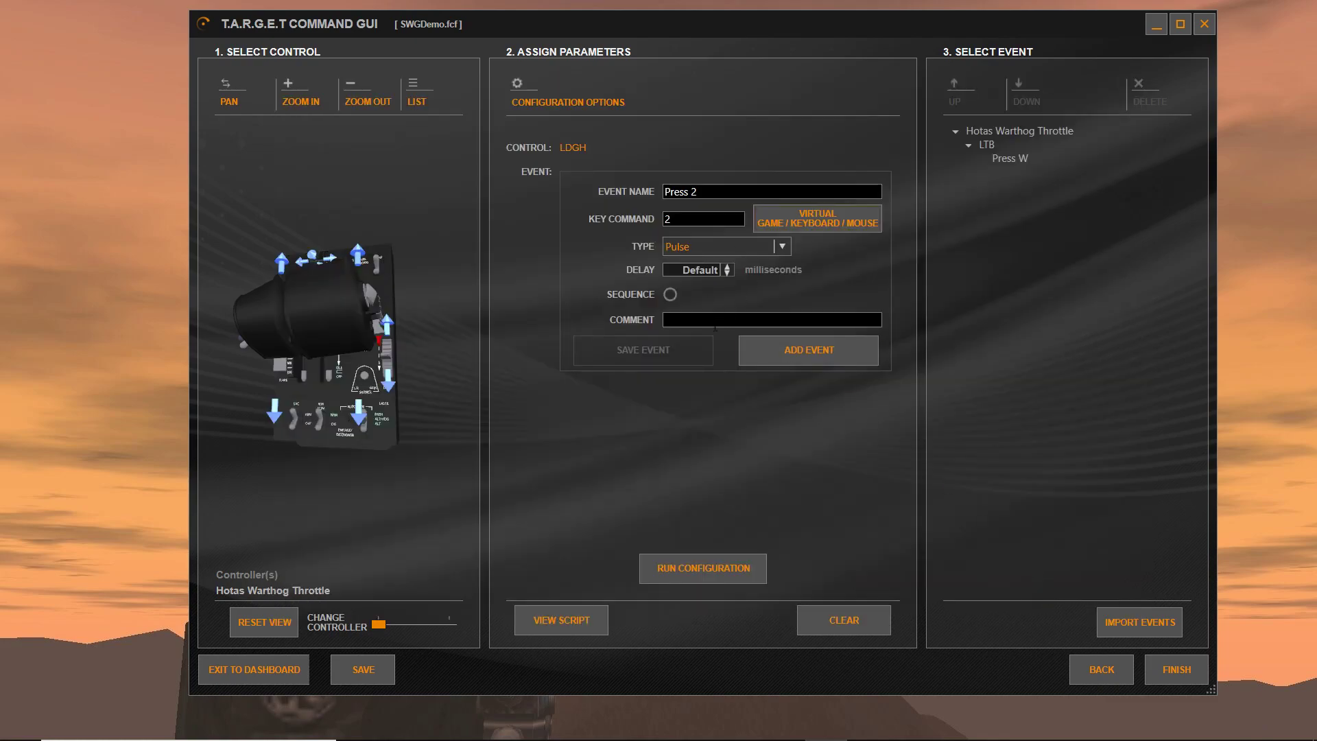
{"action": "left_click", "coordinate": [772, 348]}
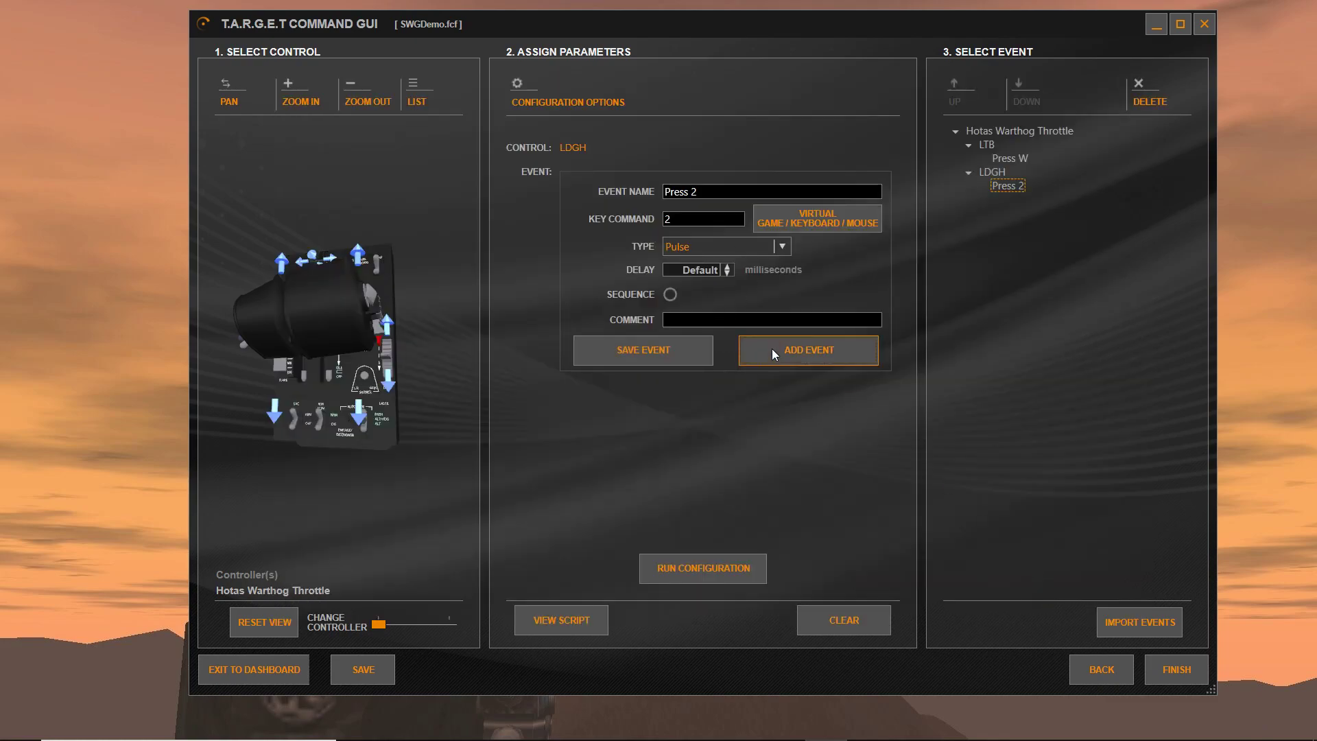
Step: Add a second LDGH event, 'Press 1', sending key 1
{"action": "left_click", "coordinate": [704, 193]}
{"action": "key", "text": "BackSpace"}
{"action": "type", "text": "1"}
{"action": "left_click", "coordinate": [703, 225]}
{"action": "type", "text": "1"}
{"action": "left_click", "coordinate": [814, 345]}
{"action": "mouse_move", "coordinate": [317, 323]}
{"action": "left_mouse_down"}
{"action": "mouse_move", "coordinate": [330, 340]}
{"action": "mouse_move", "coordinate": [312, 290]}
{"action": "mouse_move", "coordinate": [349, 360]}
{"action": "mouse_move", "coordinate": [319, 304]}
{"action": "left_mouse_up"}
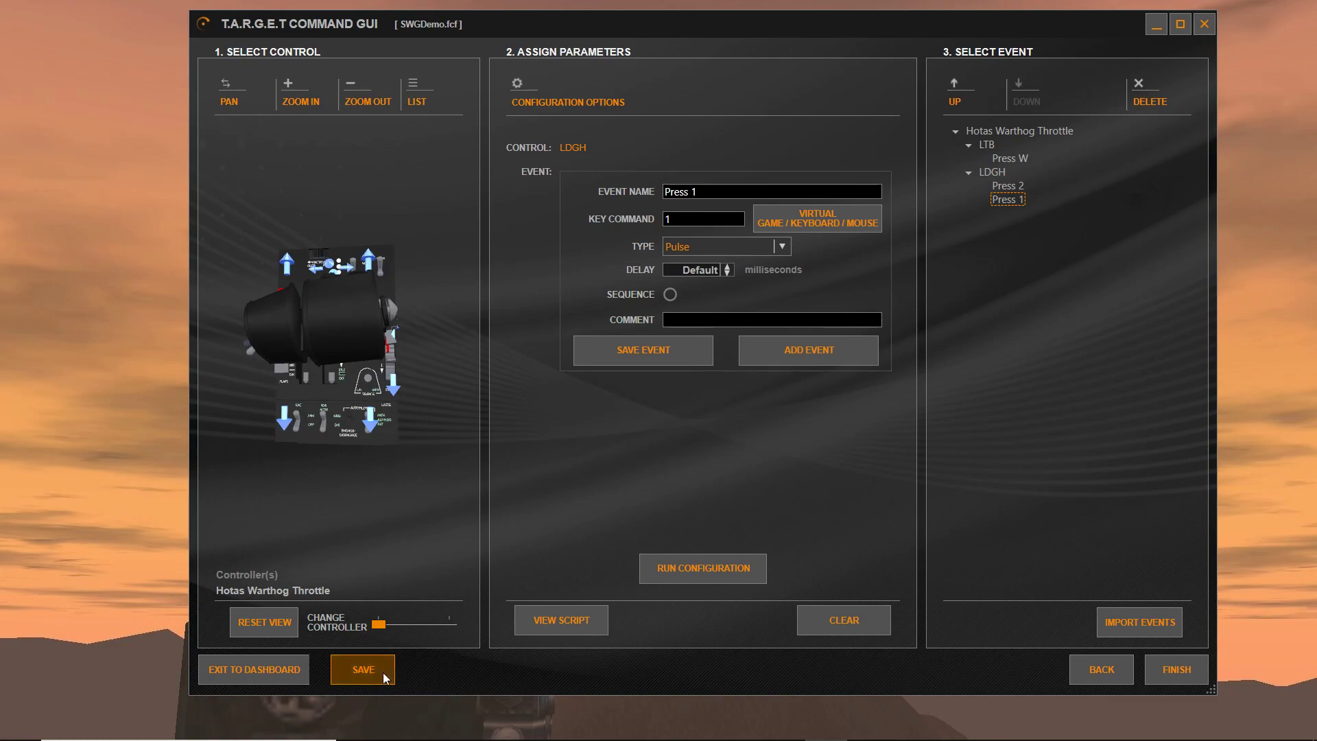
Step: Run the SWGDemo configuration and open the Event Tester
{"action": "left_click_drag", "start_coordinate": [278, 365], "coordinate": [281, 411]}
{"action": "left_click", "coordinate": [657, 569]}
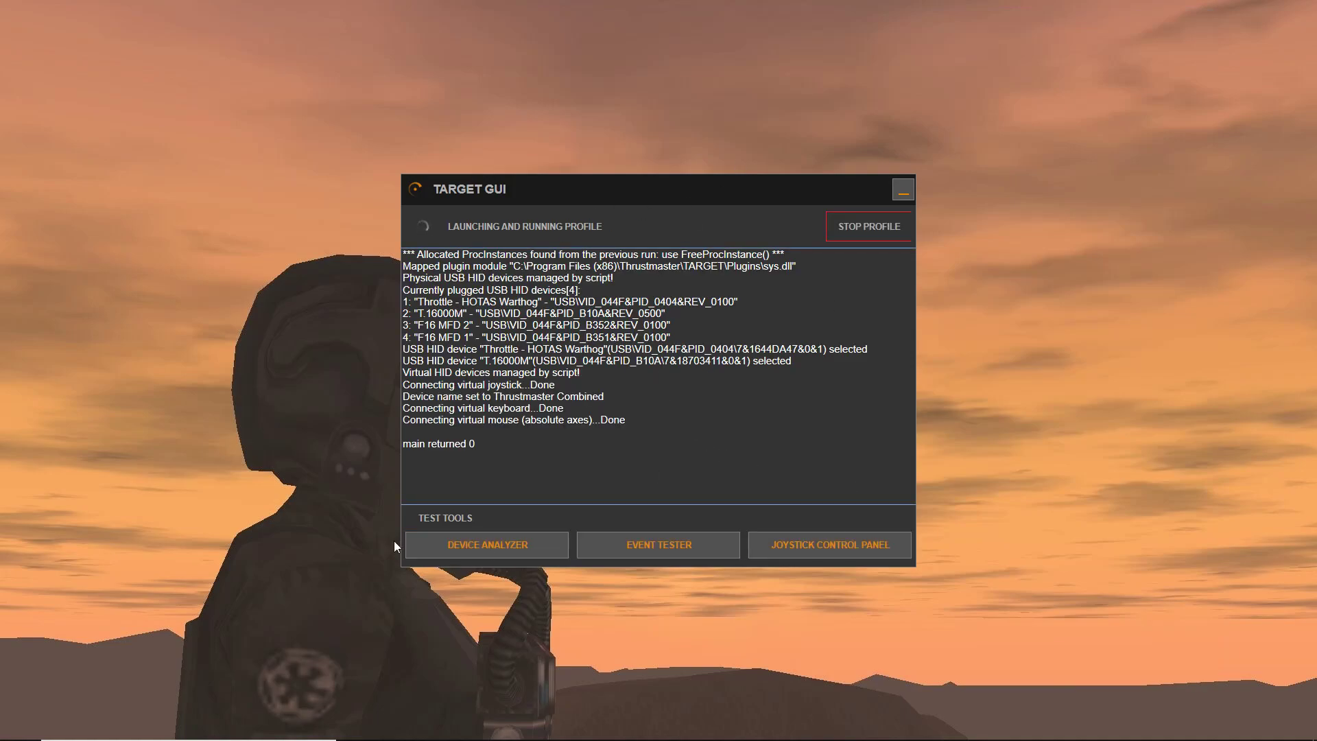
{"action": "left_click_drag", "start_coordinate": [624, 225], "coordinate": [682, 216]}
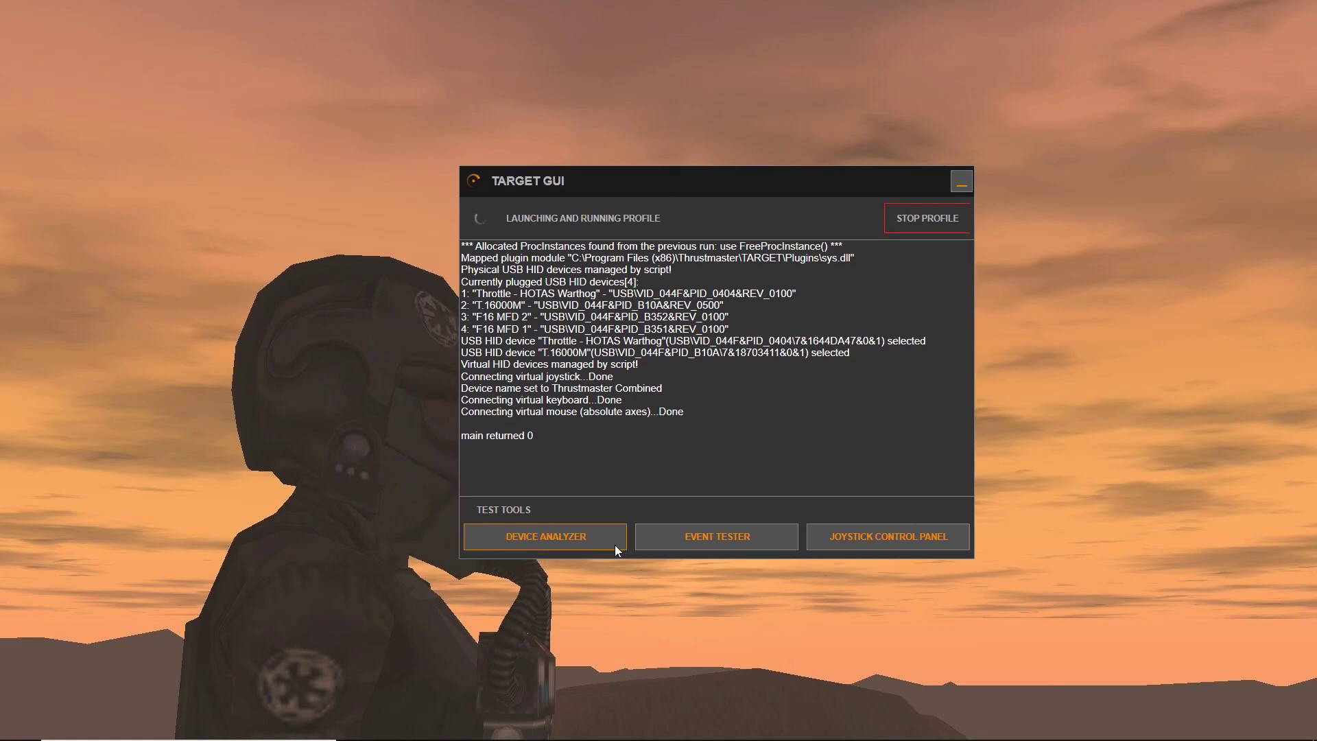
{"action": "left_click", "coordinate": [717, 536]}
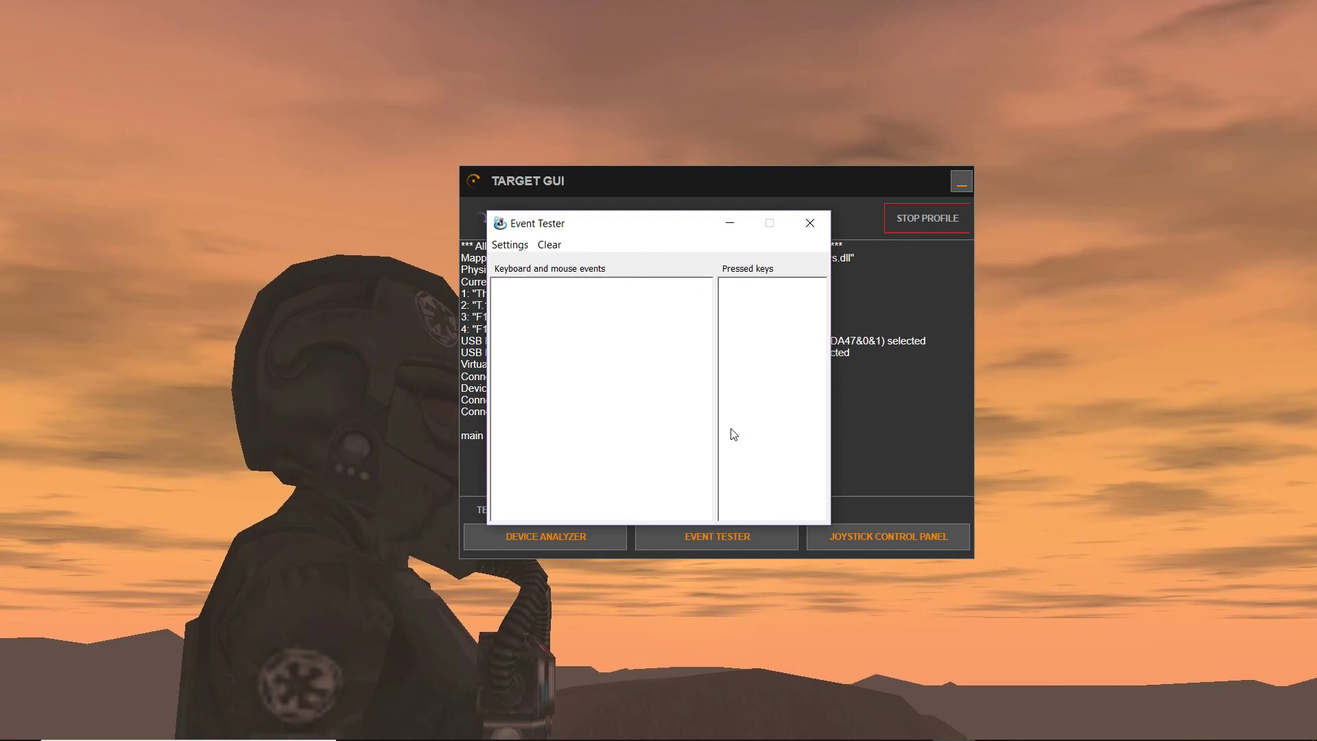
Step: Verify LTB logs W and LDGH logs 2 then 1 in the Event Tester, then close it
{"action": "key", "text": "g"}
{"action": "key", "text": "d"}
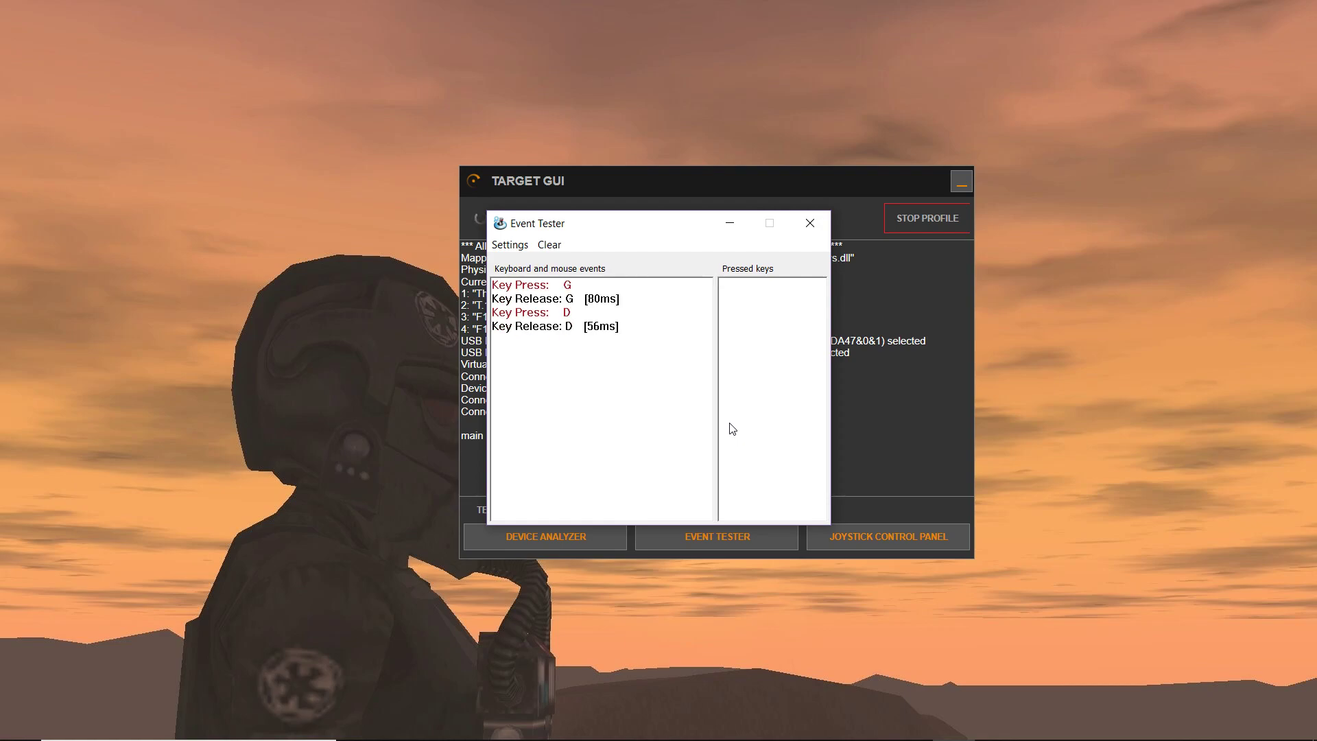
{"action": "key", "text": "w"}
{"action": "key", "text": "w"}
{"action": "key", "text": "w"}
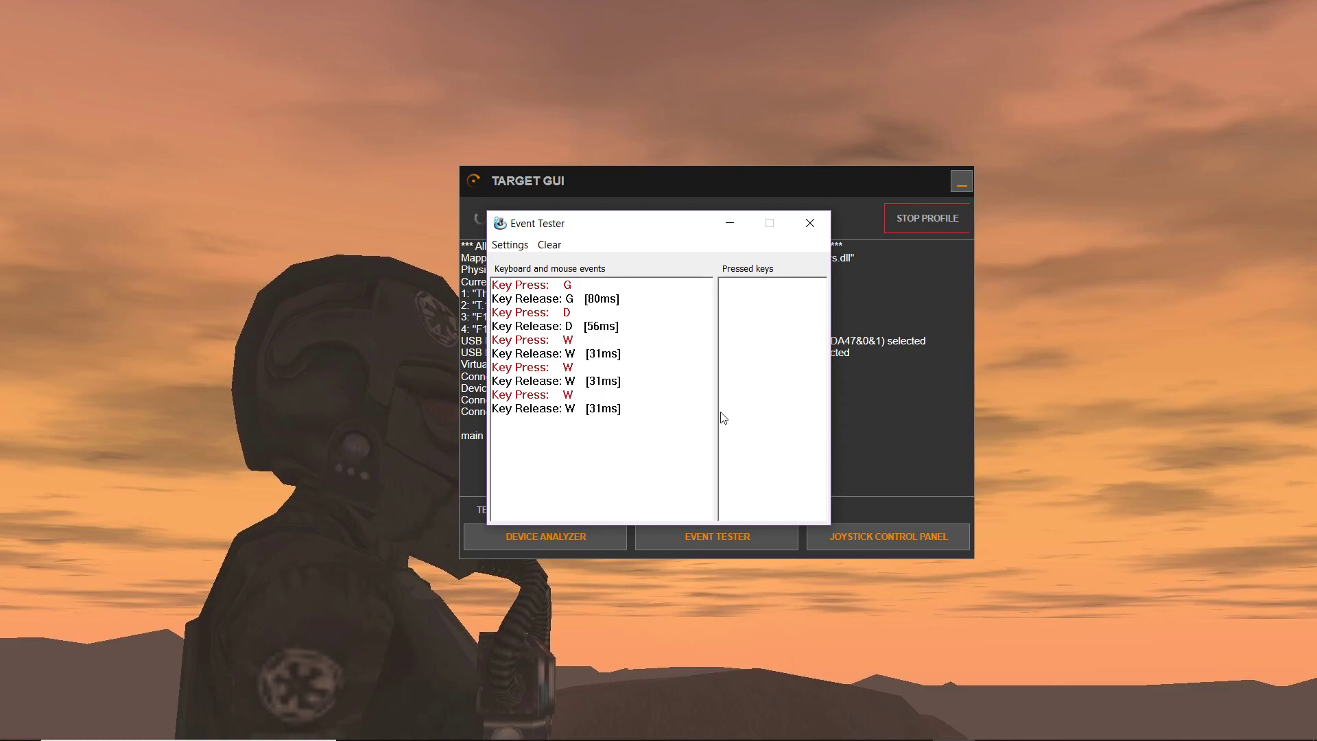
{"action": "key", "text": "2"}
{"action": "key", "text": "1"}
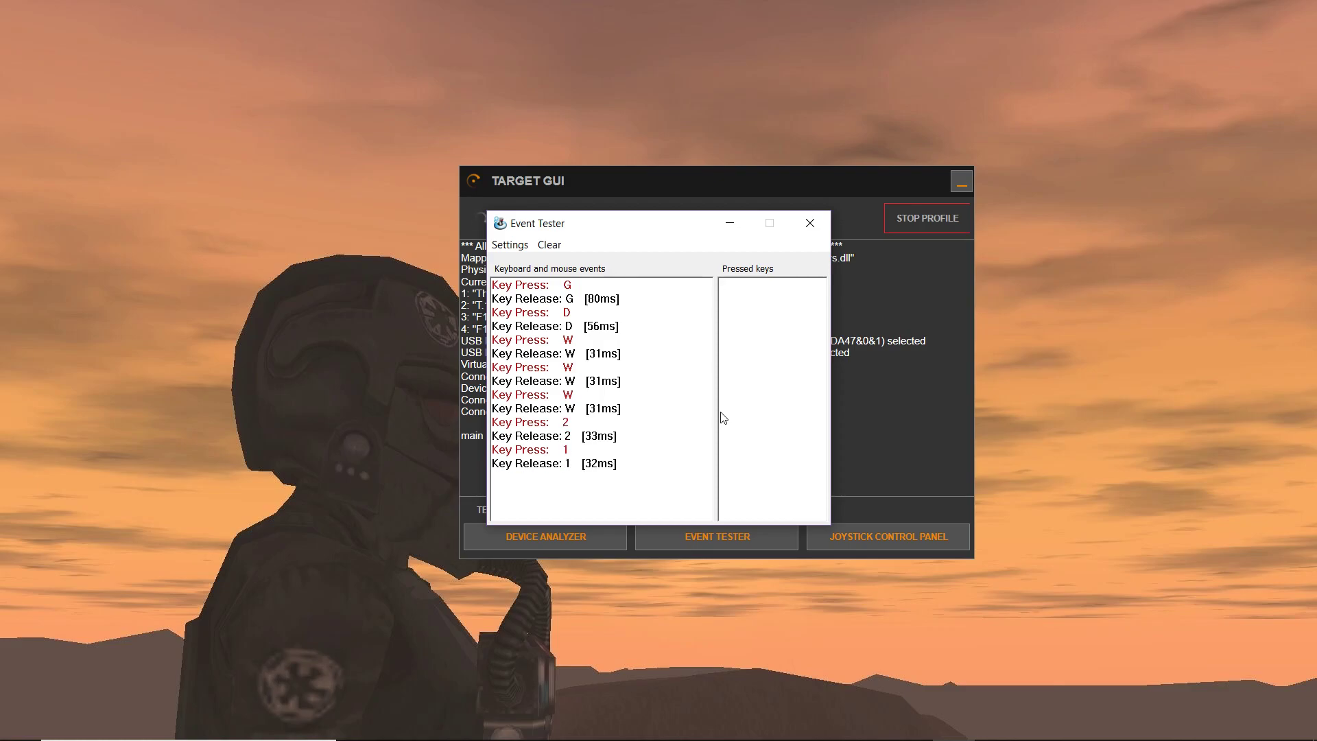
{"action": "key", "text": "2"}
{"action": "key", "text": "1"}
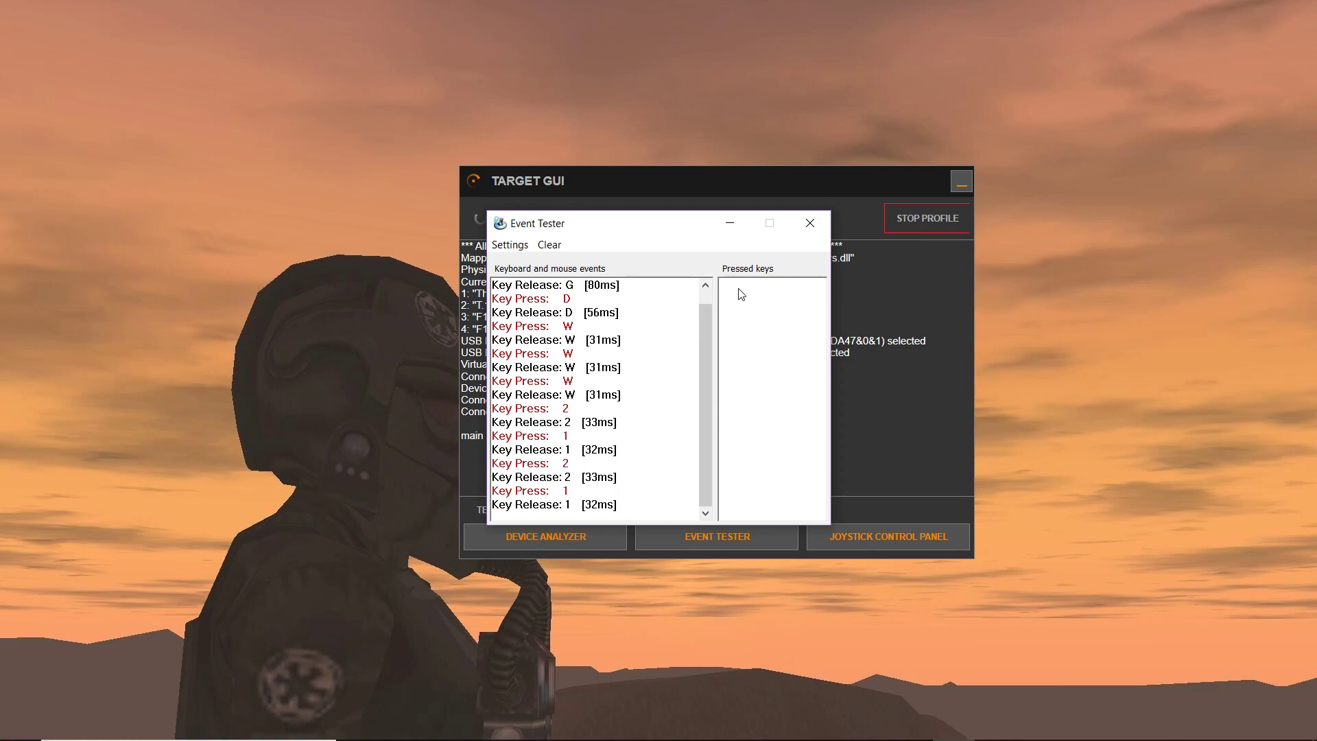
{"action": "left_click", "coordinate": [820, 227]}
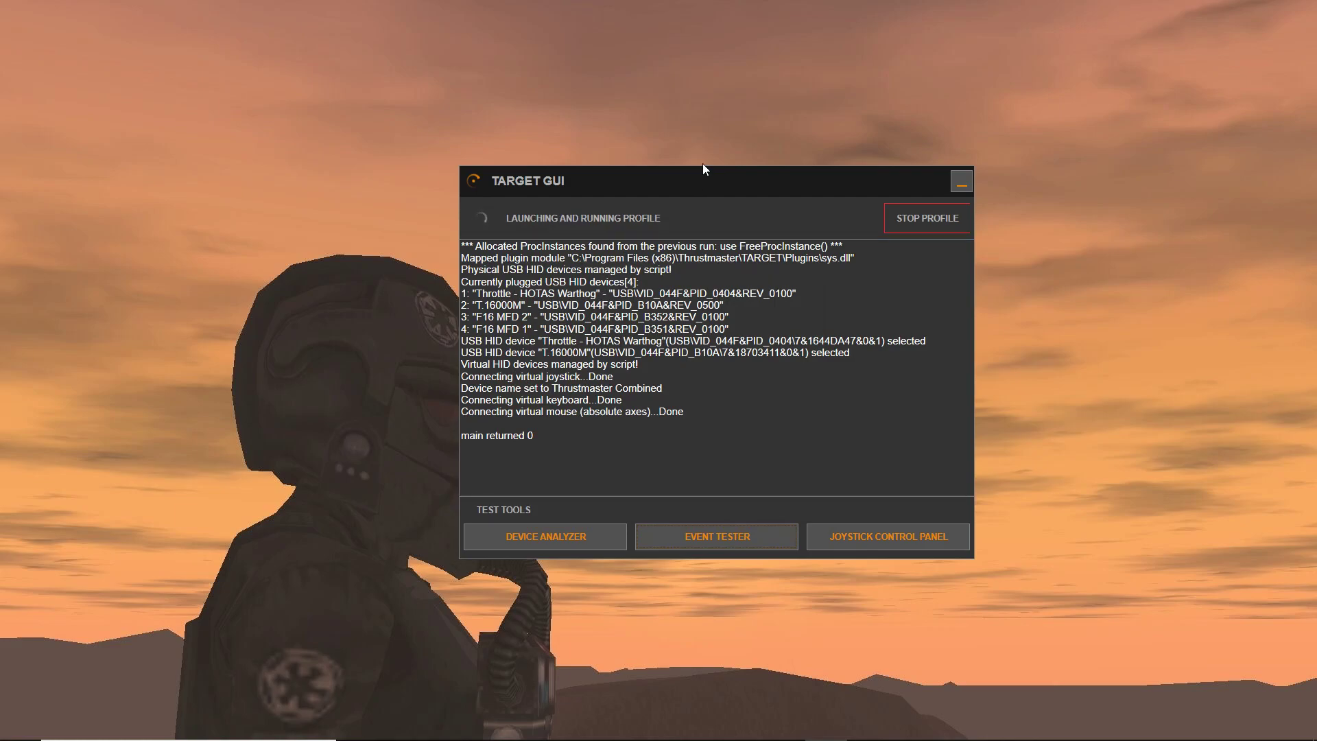
Step: Open the Joystick Control Panel, select Thrustmaster Virtual Game Controller (root), and reposition the window
{"action": "left_click_drag", "start_coordinate": [719, 186], "coordinate": [937, 173]}
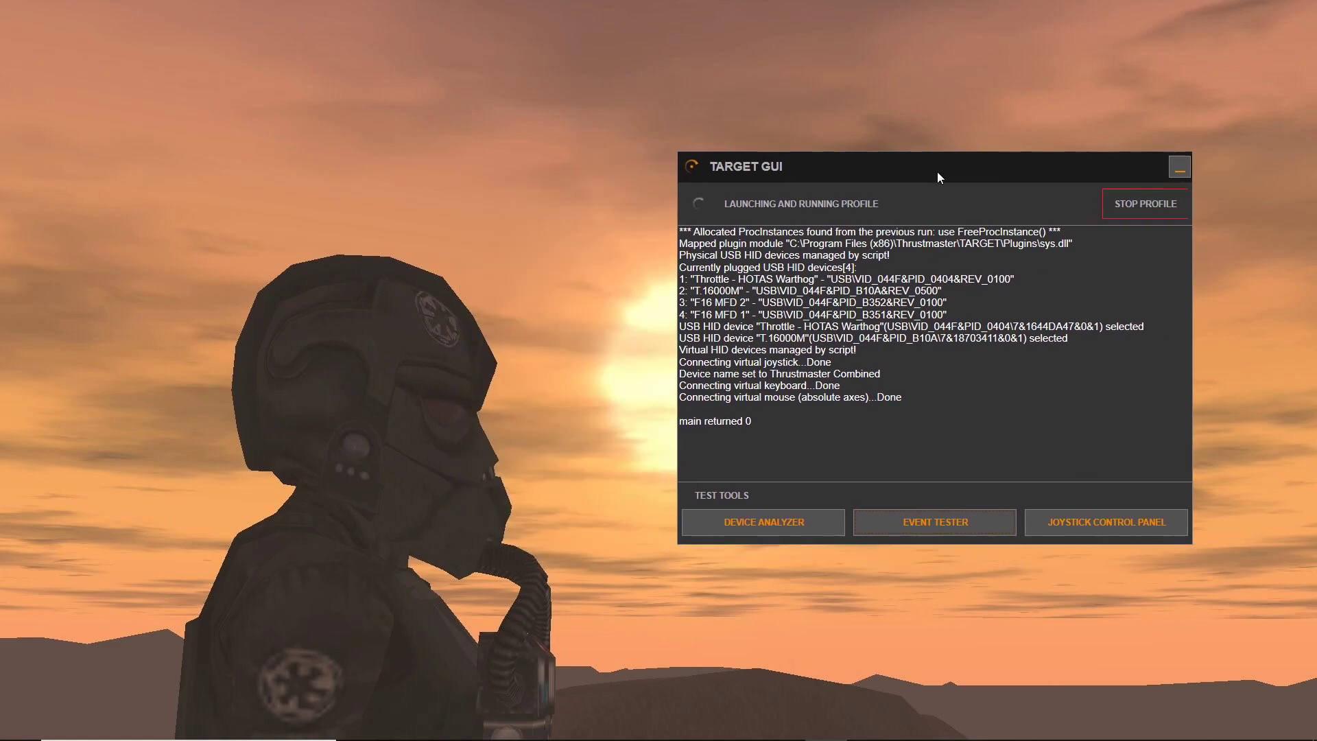
{"action": "left_click", "coordinate": [1089, 521]}
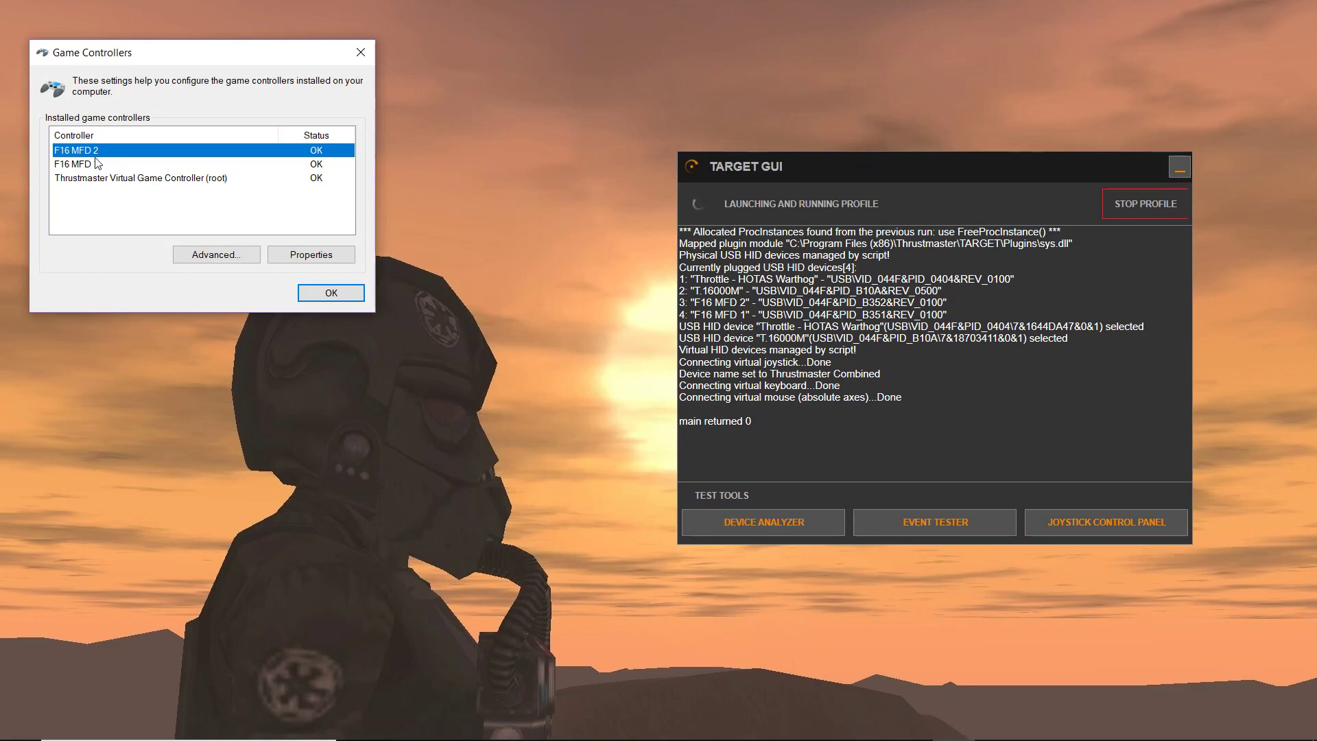
{"action": "left_click", "coordinate": [84, 180]}
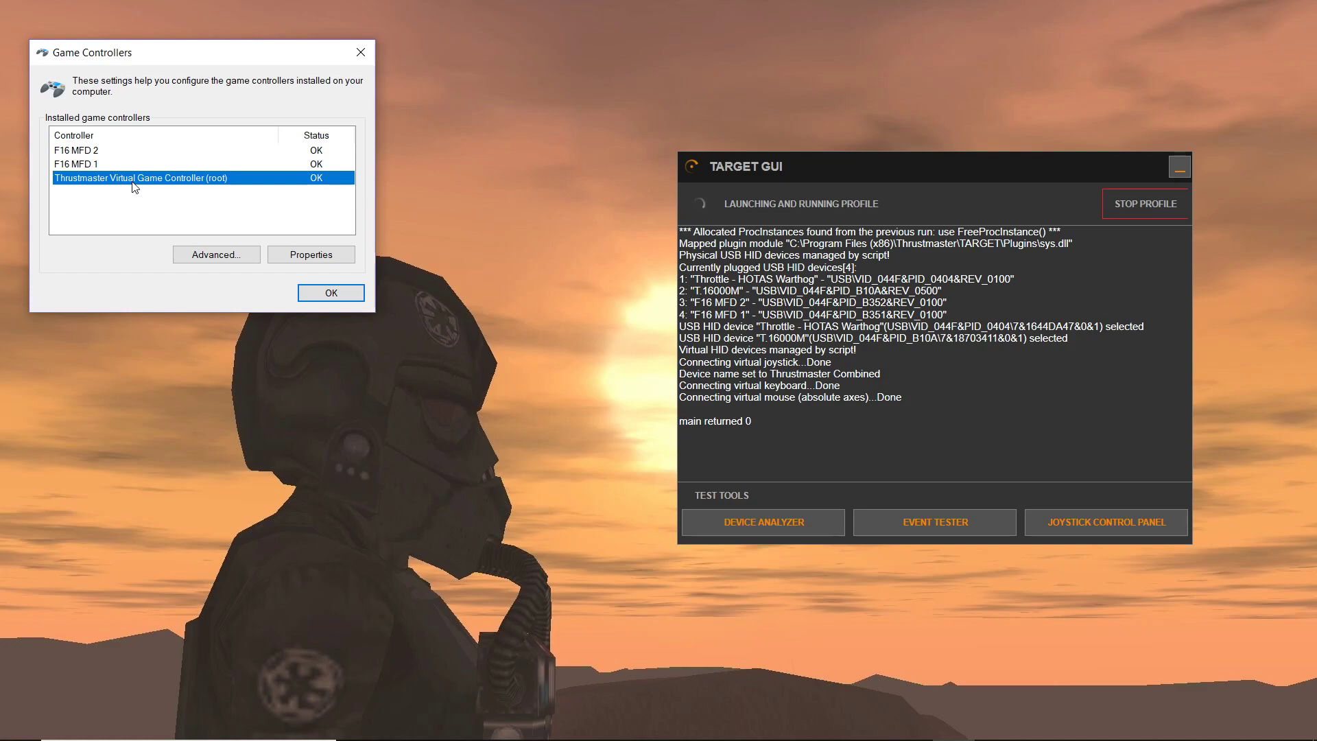
{"action": "left_click_drag", "start_coordinate": [190, 54], "coordinate": [218, 90]}
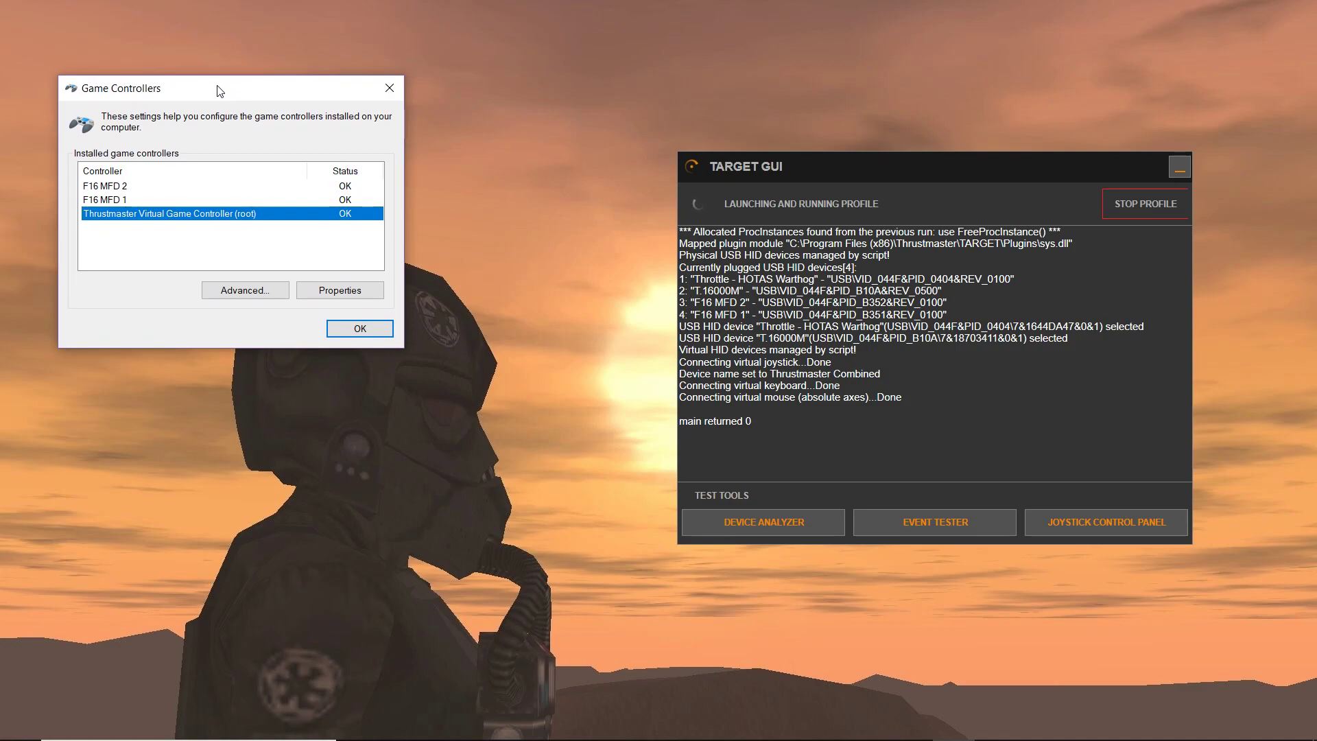
{"action": "left_click_drag", "start_coordinate": [218, 91], "coordinate": [329, 99]}
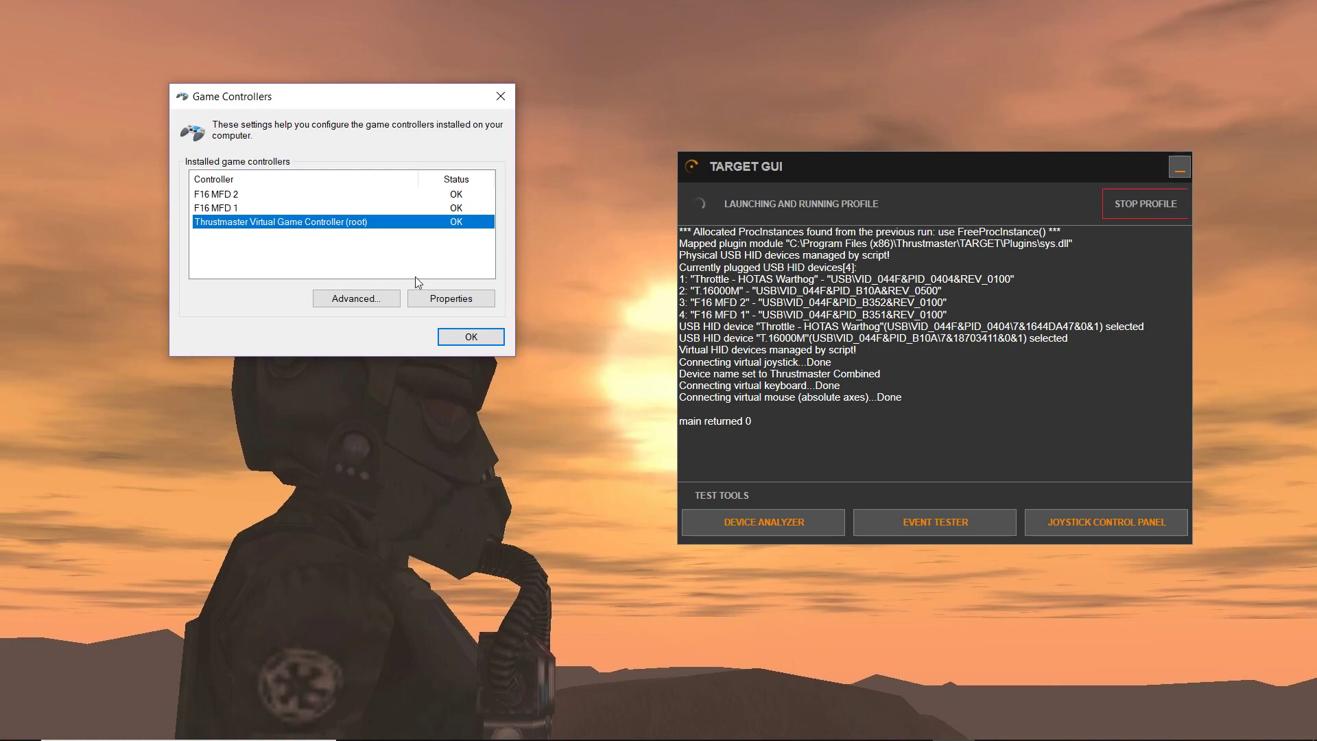
Step: Test the virtual controller's axes in its Properties page, then cancel and close Game Controllers
{"action": "left_click", "coordinate": [419, 297]}
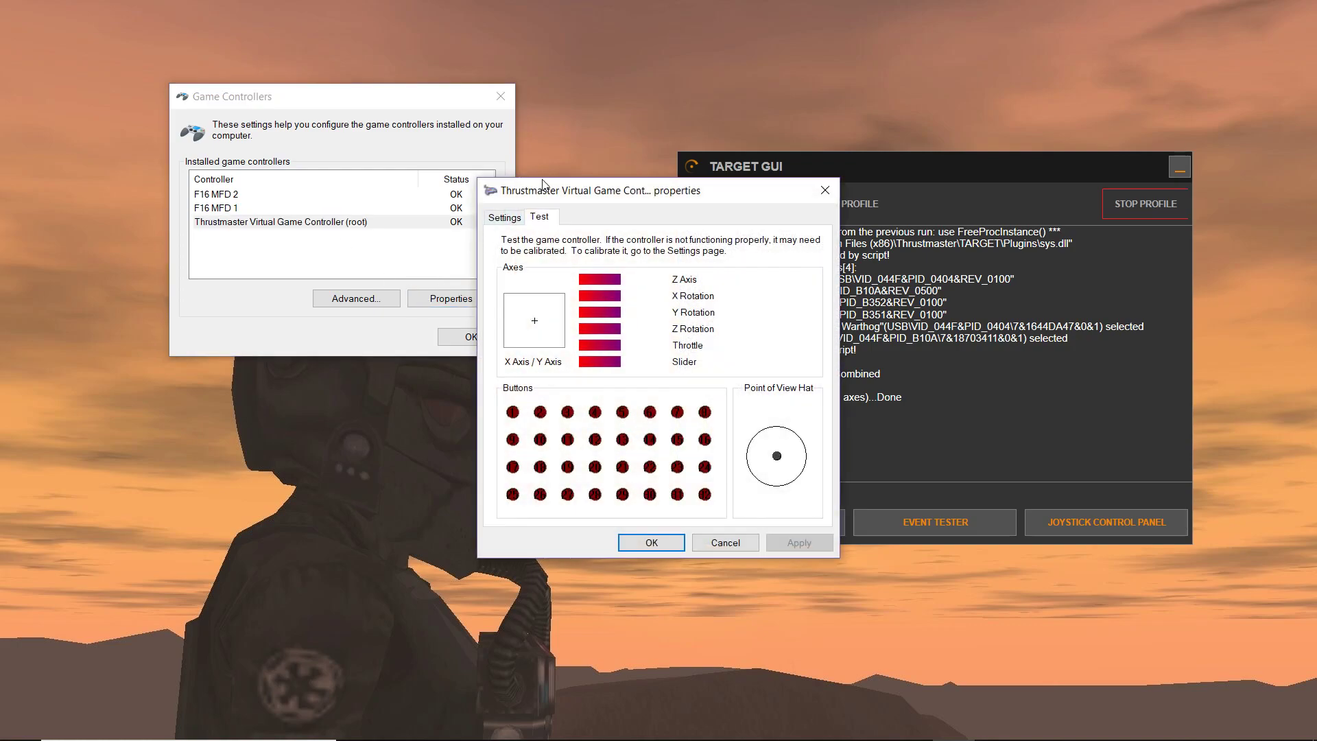
{"action": "left_click_drag", "start_coordinate": [542, 185], "coordinate": [578, 203]}
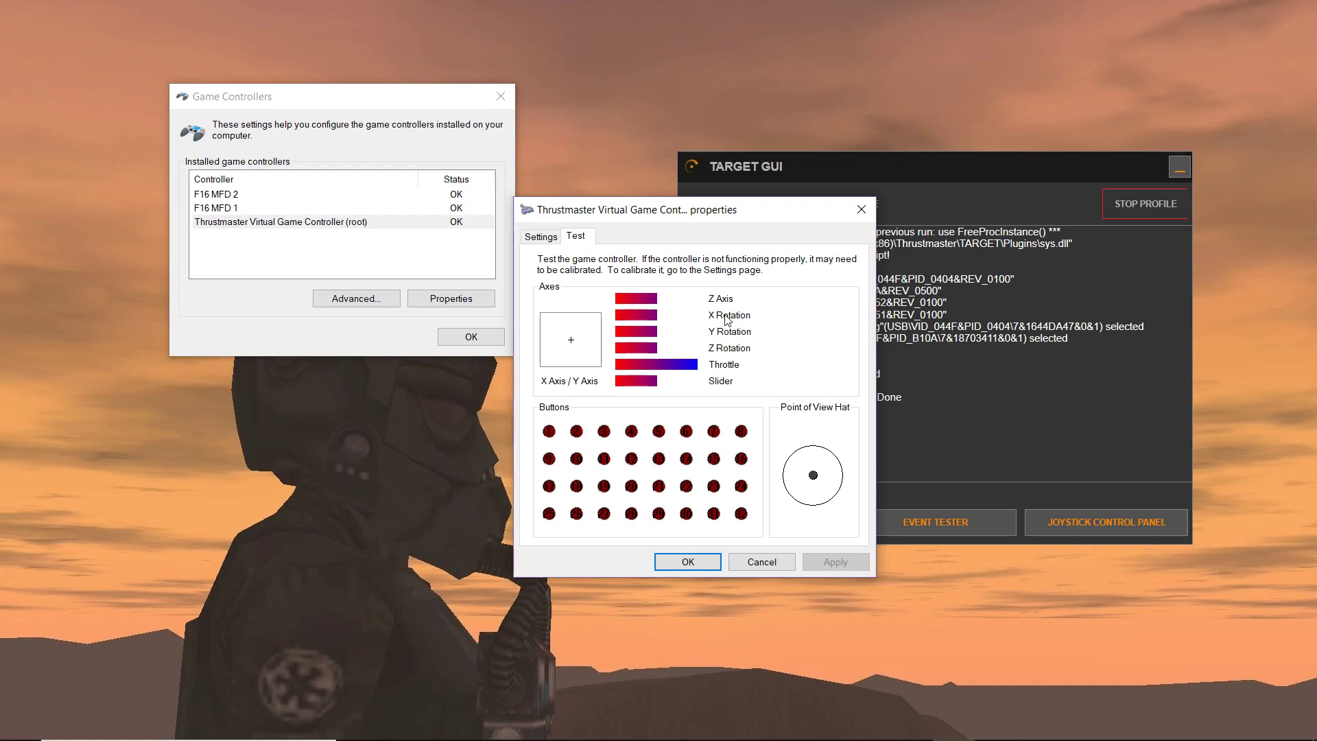
{"action": "left_click", "coordinate": [762, 562]}
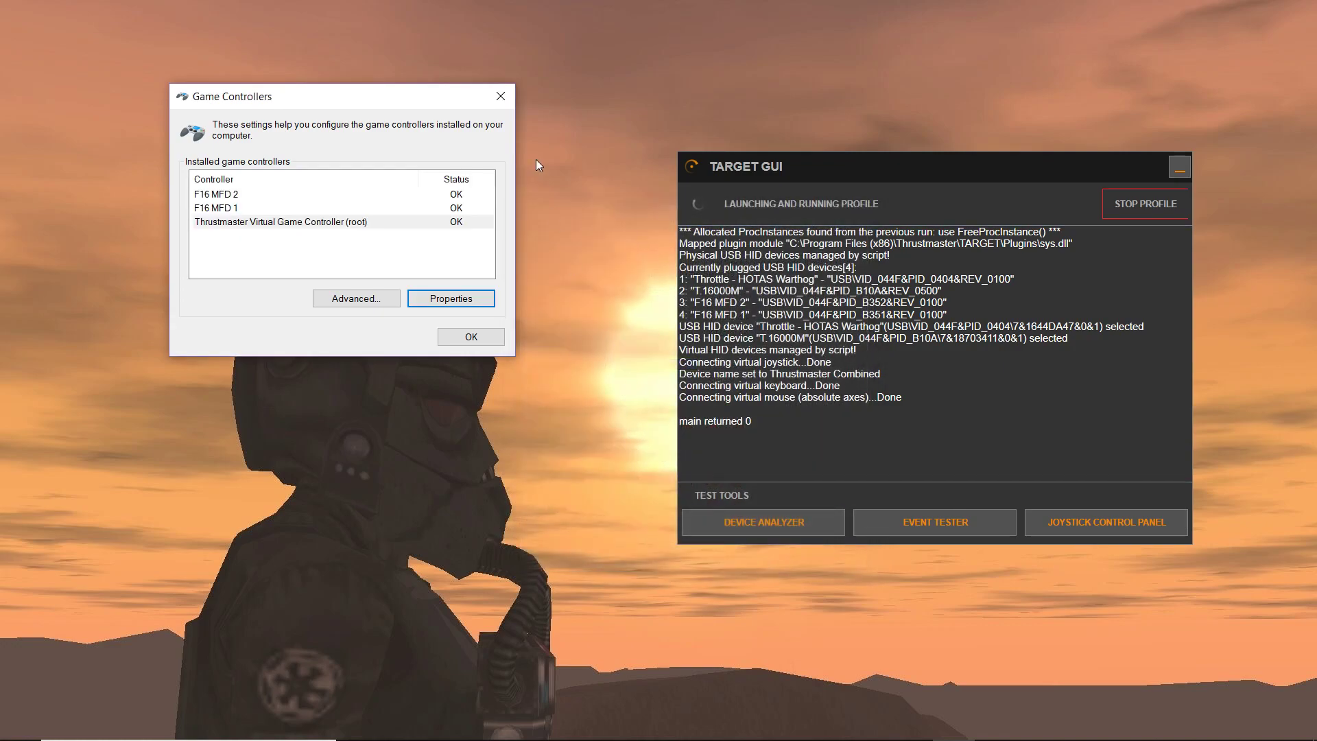
{"action": "left_click", "coordinate": [495, 95]}
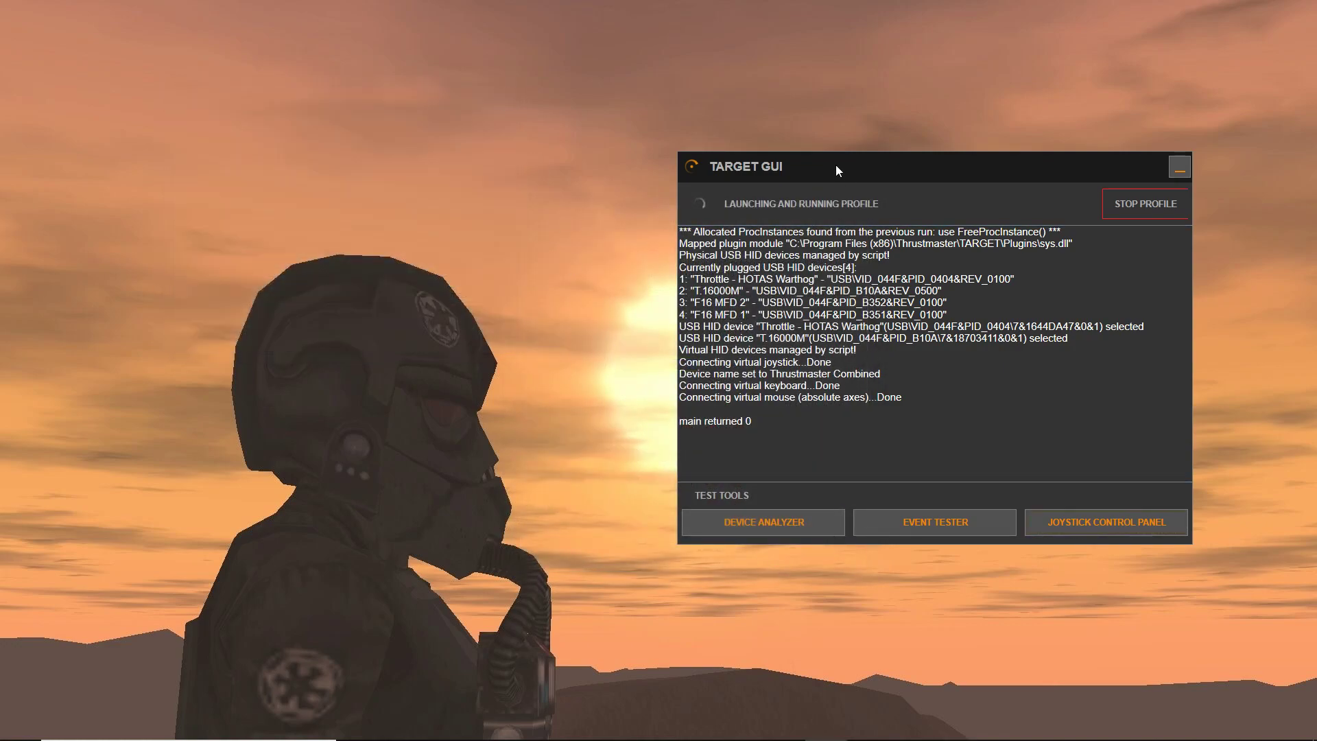